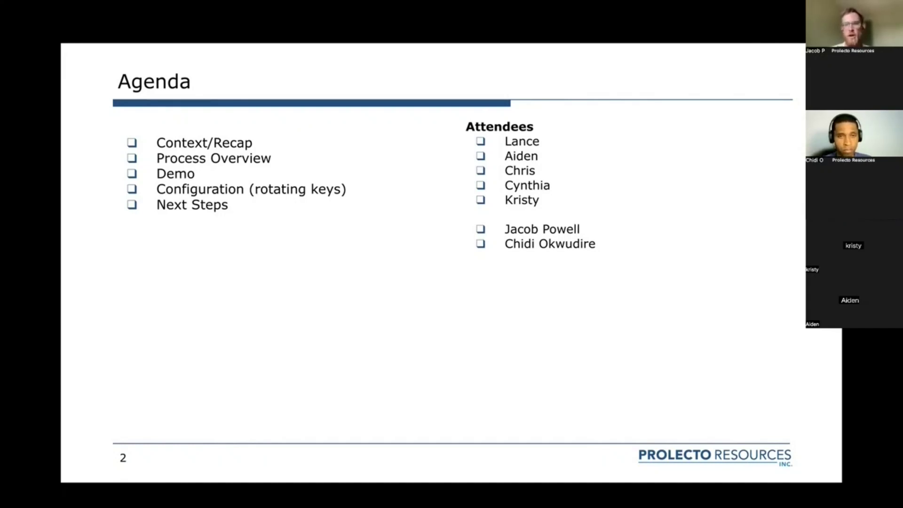
- Switch to NetSuite and review the physical transfer order's item lines and its from and to locations
{"action": "key", "text": "super+Tab"}
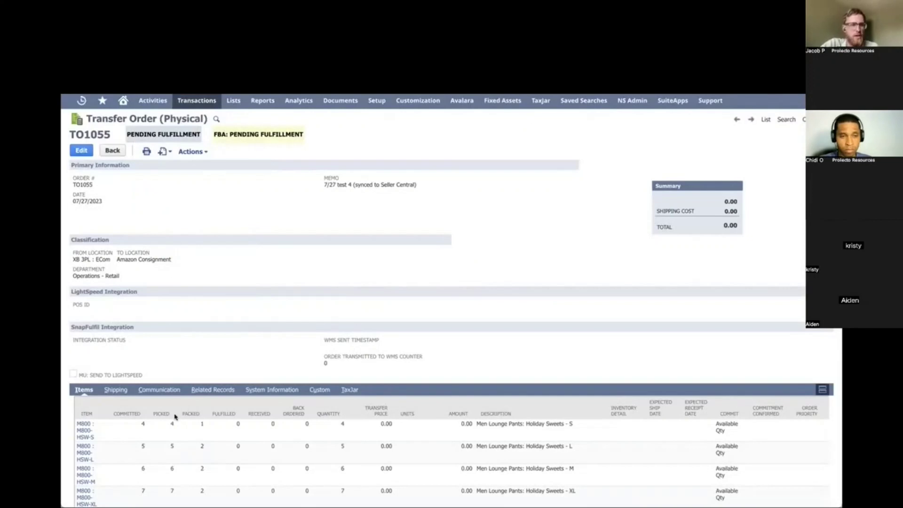
{"action": "scroll", "coordinate": [175, 416], "scroll_direction": "down", "scroll_amount": 1}
{"action": "scroll", "coordinate": [502, 387], "scroll_direction": "up", "scroll_amount": 1}
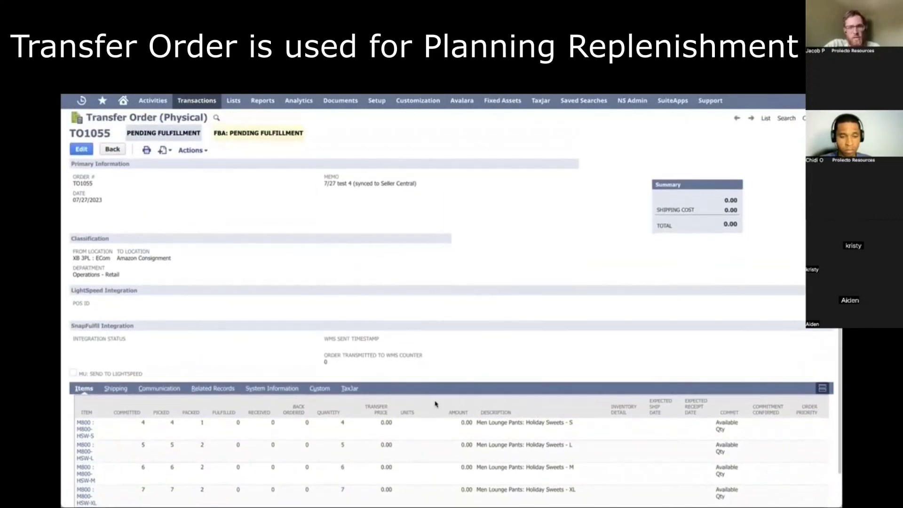
{"action": "left_click_drag", "start_coordinate": [476, 423], "coordinate": [521, 423]}
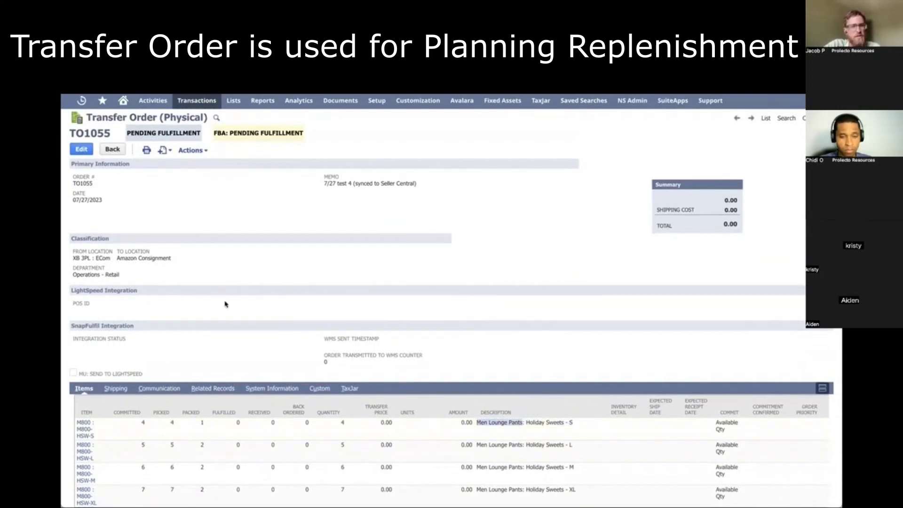
{"action": "left_click", "coordinate": [77, 261]}
{"action": "left_click_drag", "start_coordinate": [74, 259], "coordinate": [84, 260]}
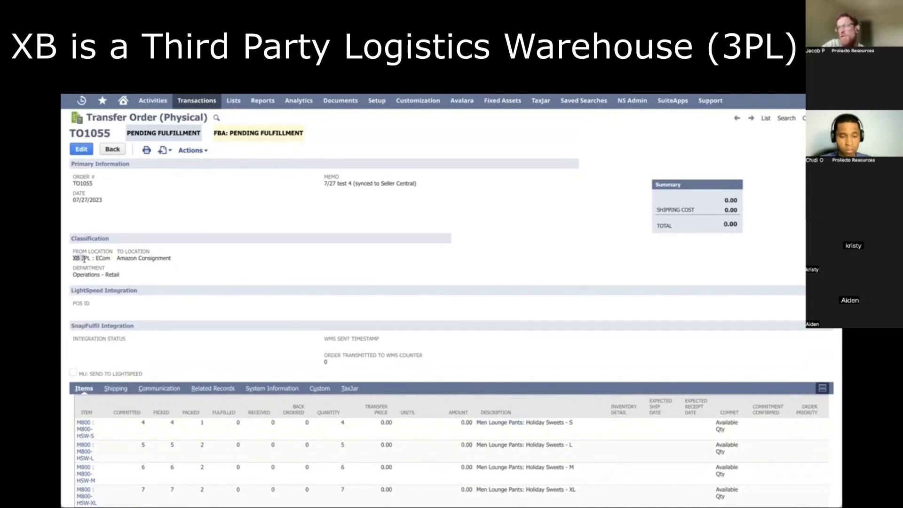
{"action": "left_click_drag", "start_coordinate": [117, 261], "coordinate": [131, 259]}
{"action": "left_click", "coordinate": [131, 260]}
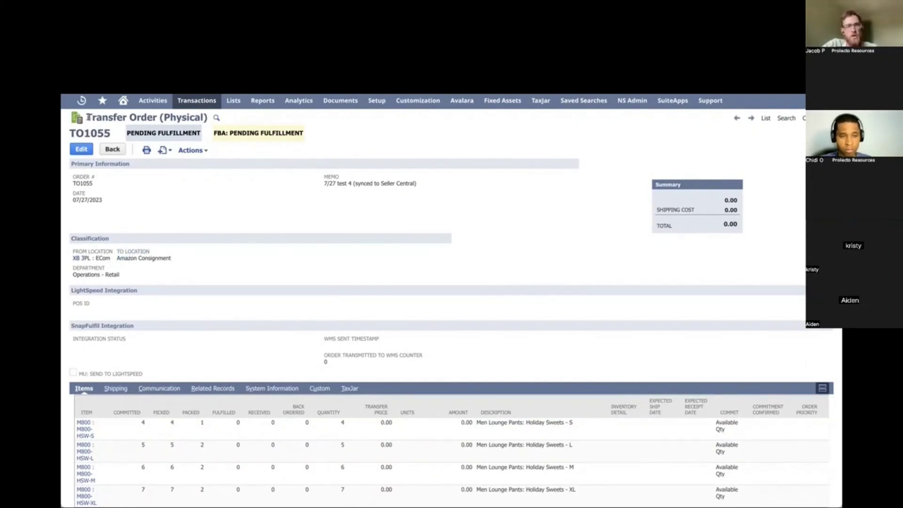
{"action": "left_click_drag", "start_coordinate": [88, 117], "coordinate": [158, 118]}
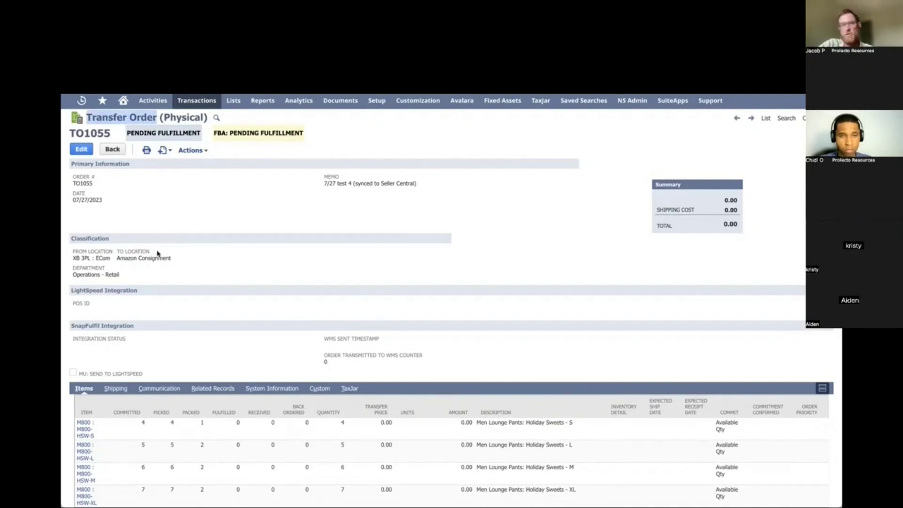
- Switch to Amazon Seller Central and look over the shipments in the FBA Shipping Queue
{"action": "key", "text": "ctrl+Tab"}
{"action": "key", "text": "alt+Tab"}
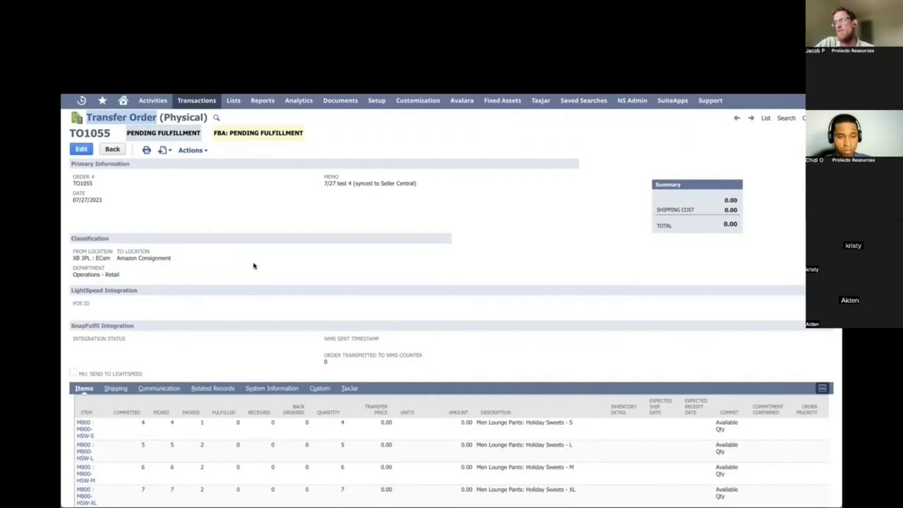
{"action": "key", "text": "alt+Tab"}
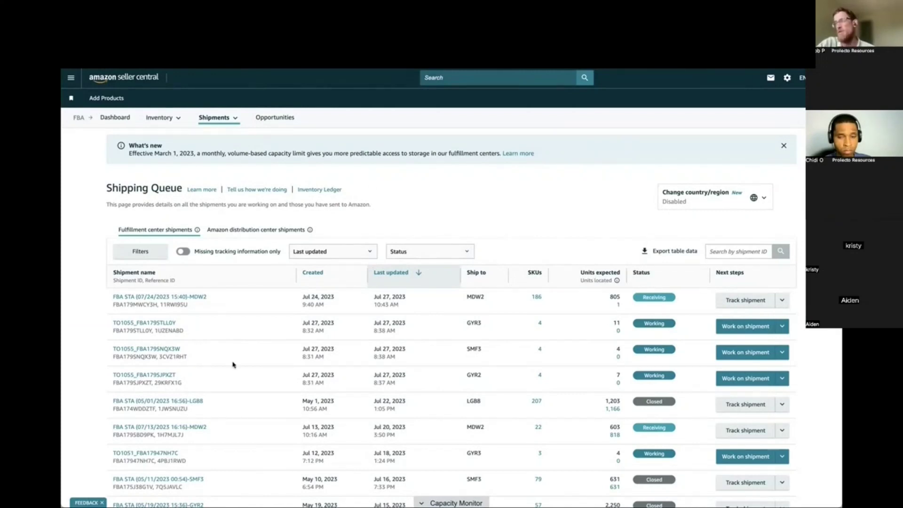
- Return to the NetSuite transfer order and examine its related item fulfillments and its from and to locations
{"action": "key", "text": "ctrl+Tab"}
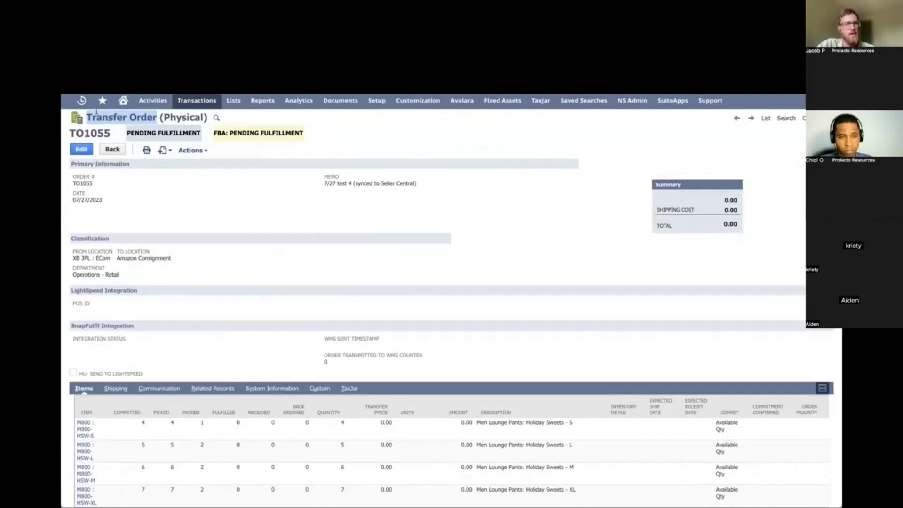
{"action": "left_click", "coordinate": [88, 116]}
{"action": "left_click_drag", "start_coordinate": [88, 116], "coordinate": [160, 117]}
{"action": "left_click", "coordinate": [208, 388]}
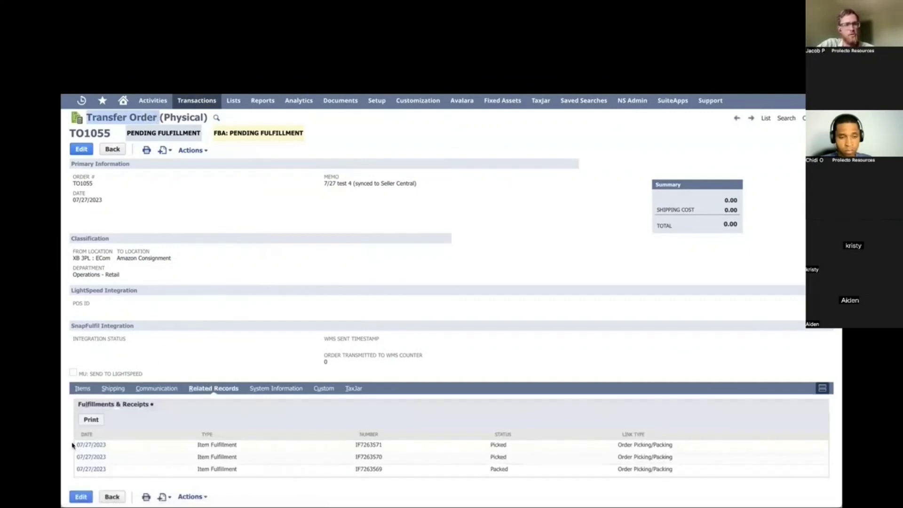
{"action": "left_click", "coordinate": [239, 447]}
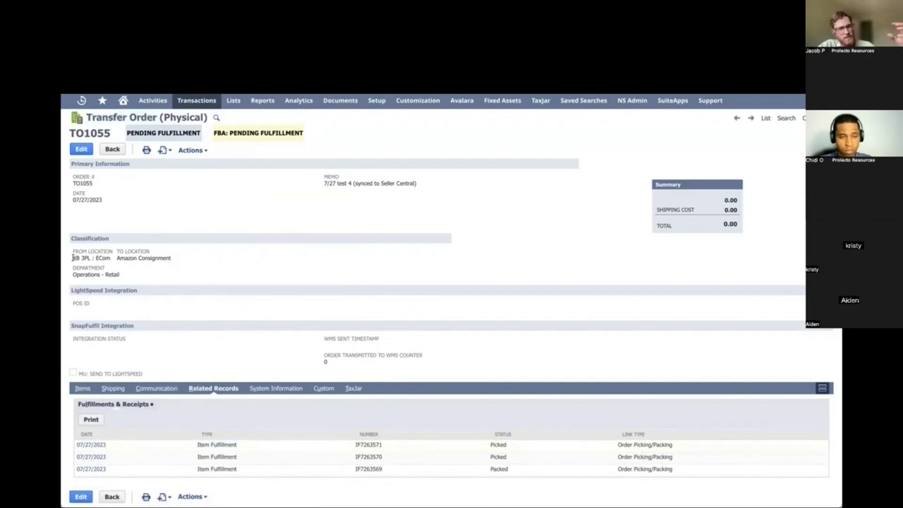
{"action": "left_click_drag", "start_coordinate": [72, 258], "coordinate": [111, 261]}
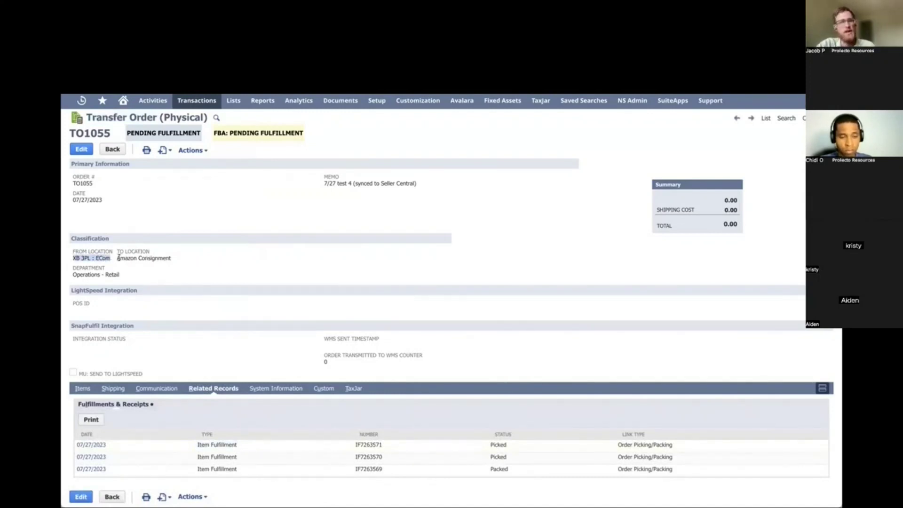
{"action": "left_click_drag", "start_coordinate": [117, 250], "coordinate": [171, 260]}
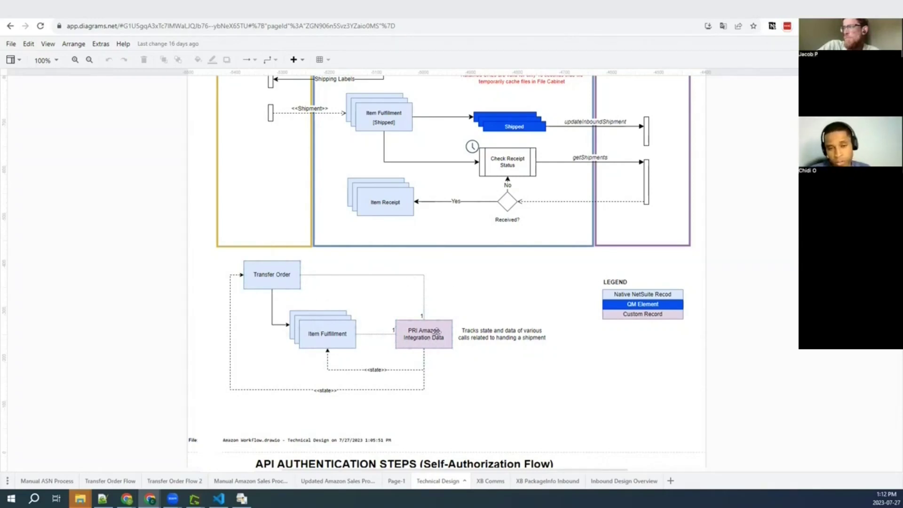
- Examine the PRI Amazon Integration Data record and the NetSuite to Amazon call sequence in the Technical Design diagram
{"action": "left_click", "coordinate": [437, 331]}
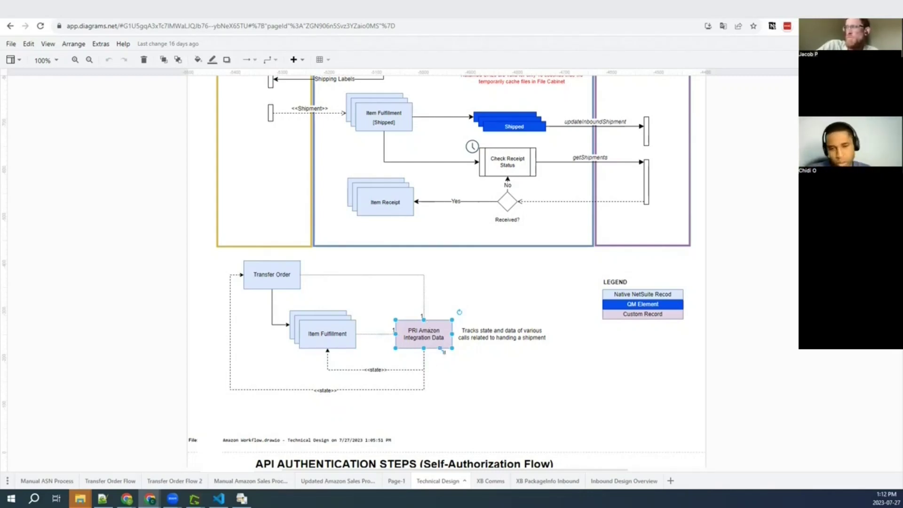
{"action": "scroll", "coordinate": [442, 318], "scroll_direction": "up", "scroll_amount": 3}
{"action": "scroll", "coordinate": [443, 317], "scroll_direction": "up", "scroll_amount": 8}
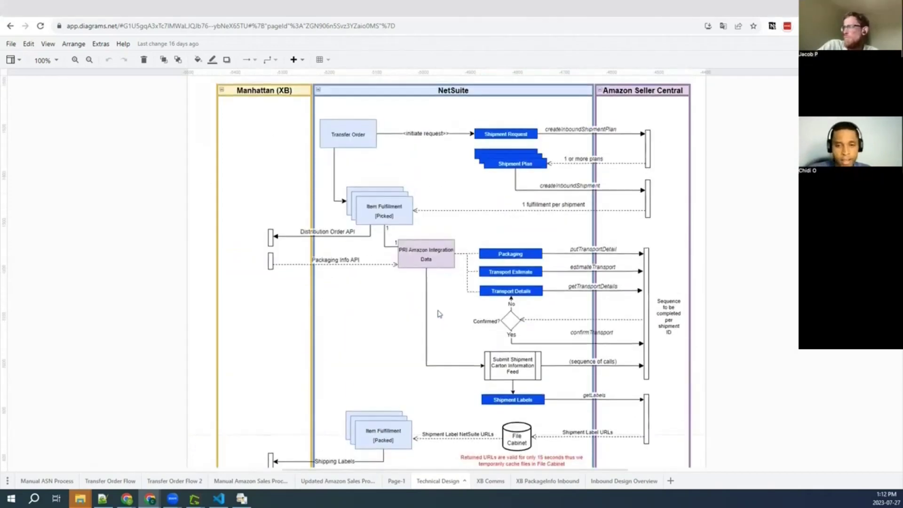
{"action": "scroll", "coordinate": [438, 314], "scroll_direction": "down", "scroll_amount": 3}
{"action": "scroll", "coordinate": [438, 314], "scroll_direction": "down", "scroll_amount": 2}
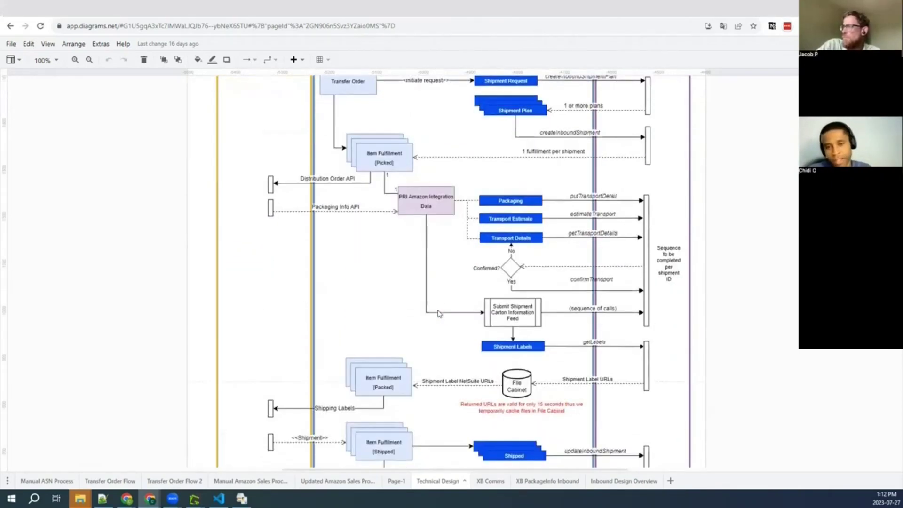
{"action": "scroll", "coordinate": [403, 331], "scroll_direction": "down", "scroll_amount": 3}
{"action": "scroll", "coordinate": [402, 325], "scroll_direction": "up", "scroll_amount": 3}
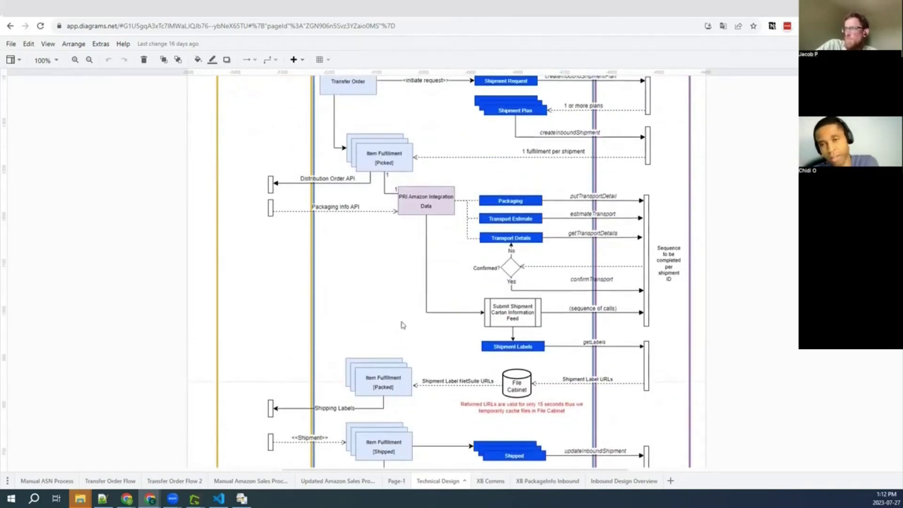
{"action": "scroll", "coordinate": [408, 318], "scroll_direction": "up", "scroll_amount": 1}
{"action": "scroll", "coordinate": [409, 317], "scroll_direction": "up", "scroll_amount": 2}
{"action": "scroll", "coordinate": [409, 317], "scroll_direction": "down", "scroll_amount": 2}
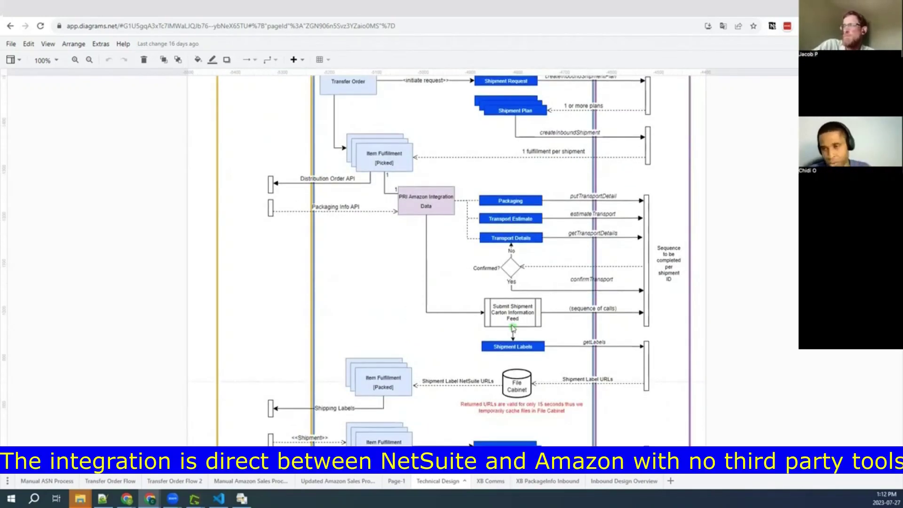
- Trace the diagram's flow through shipment labels, shipped fulfillments and item receipts, and revisit the shipment plan section
{"action": "scroll", "coordinate": [513, 327], "scroll_direction": "up", "scroll_amount": 2}
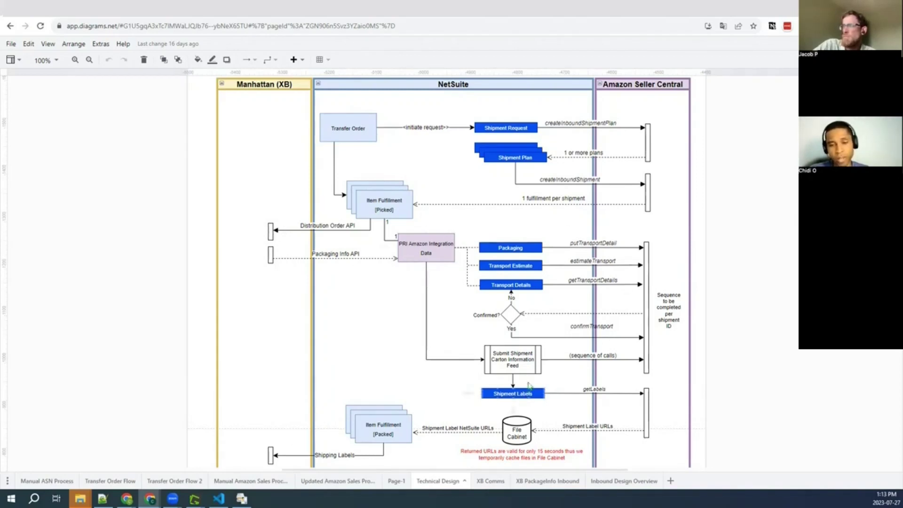
{"action": "scroll", "coordinate": [527, 392], "scroll_direction": "down", "scroll_amount": 3}
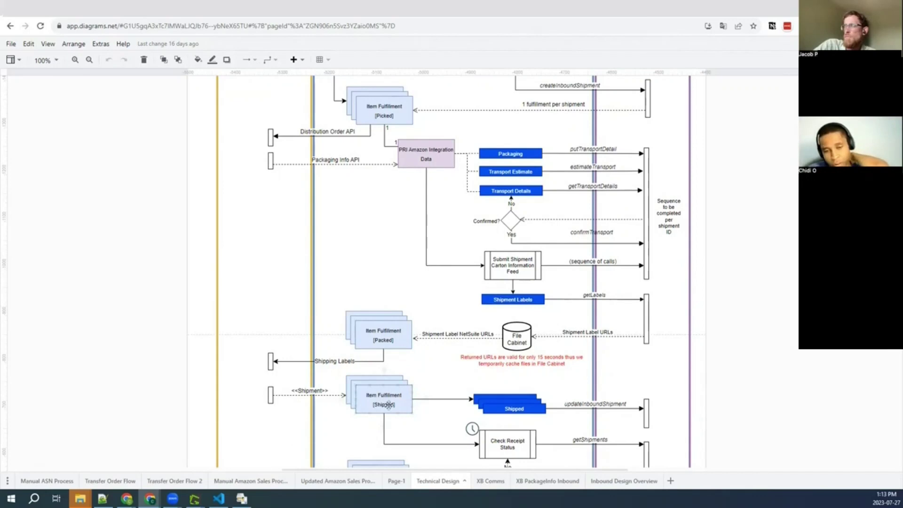
{"action": "scroll", "coordinate": [385, 395], "scroll_direction": "down", "scroll_amount": 1}
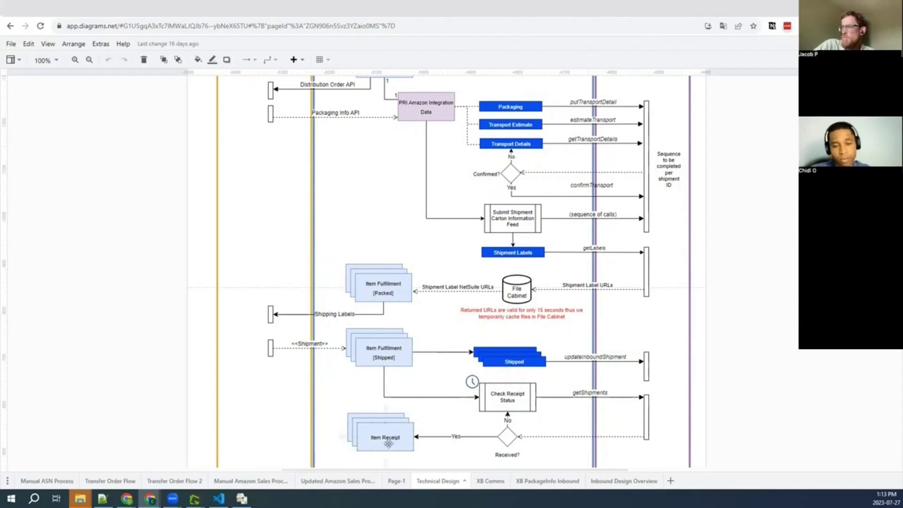
{"action": "scroll", "coordinate": [348, 423], "scroll_direction": "down", "scroll_amount": 2}
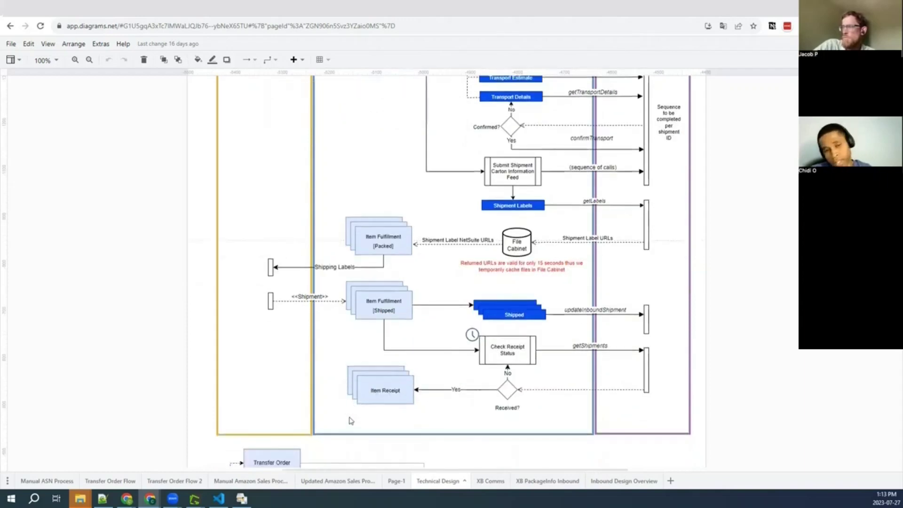
{"action": "scroll", "coordinate": [350, 421], "scroll_direction": "up", "scroll_amount": 6}
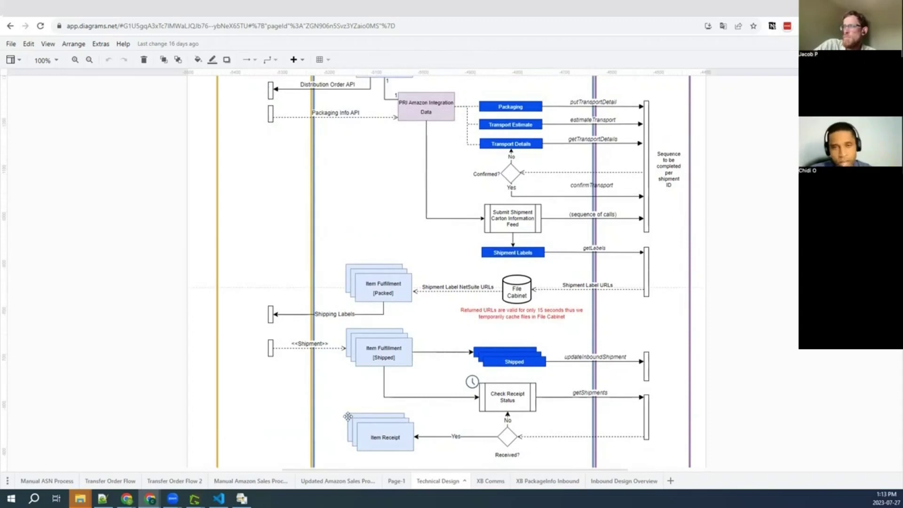
{"action": "scroll", "coordinate": [496, 316], "scroll_direction": "up", "scroll_amount": 2}
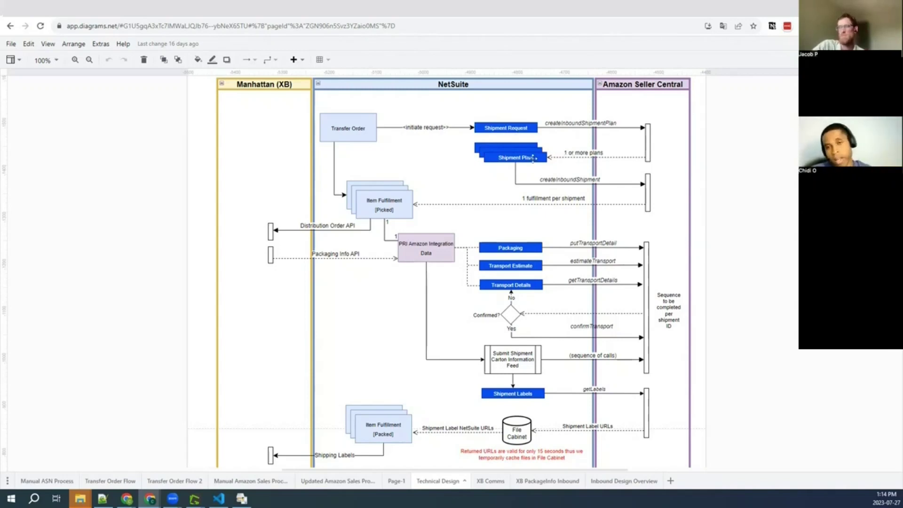
{"action": "scroll", "coordinate": [414, 296], "scroll_direction": "down", "scroll_amount": 1}
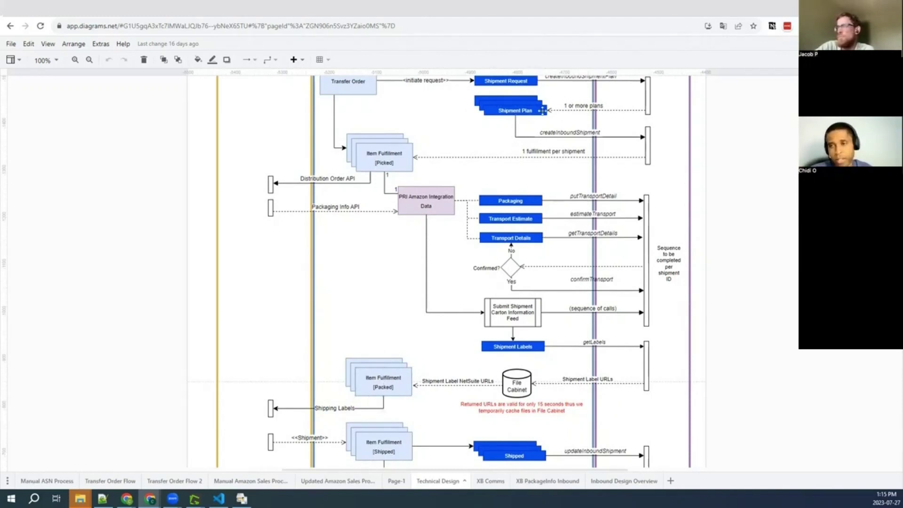
{"action": "scroll", "coordinate": [253, 203], "scroll_direction": "up", "scroll_amount": 2}
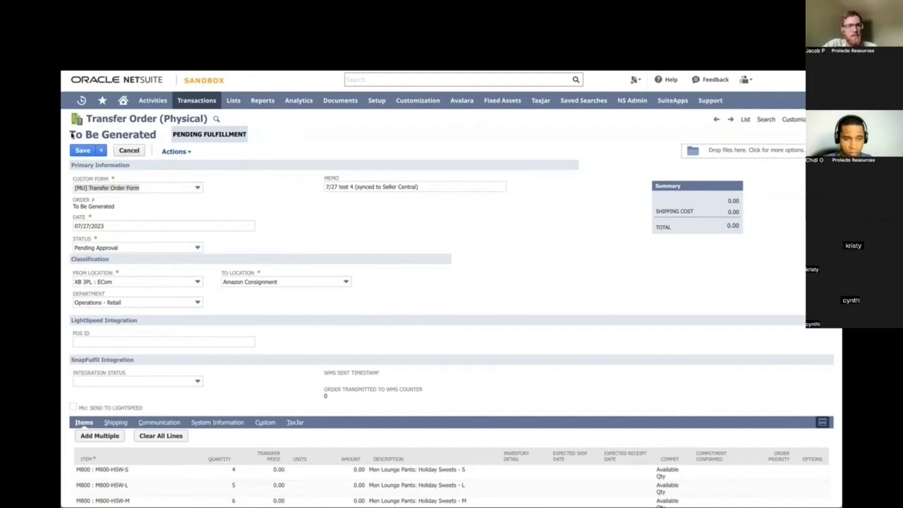
- Change the memo of the new NetSuite transfer order to "7/27 Transfer Integration Demo (synced to Seller Central)"
{"action": "left_click", "coordinate": [351, 186]}
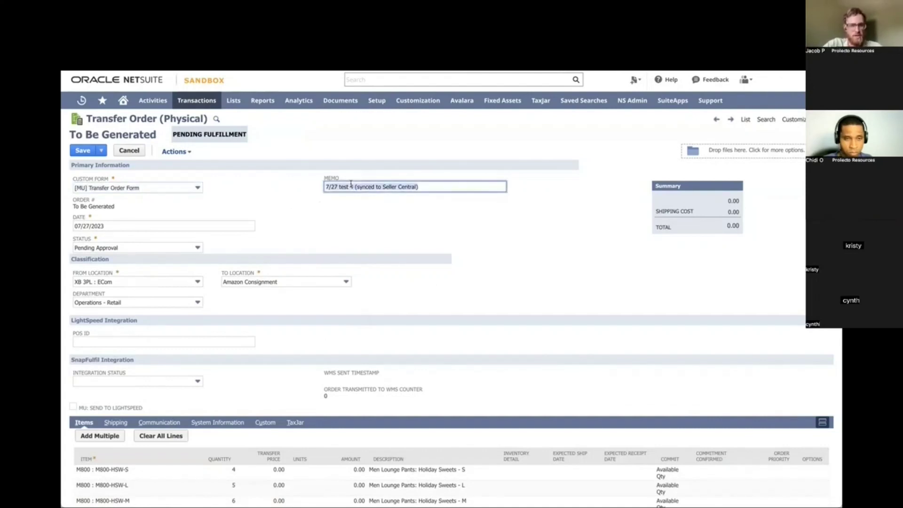
{"action": "key", "text": "BackSpace"}
{"action": "key", "text": "BackSpace"}
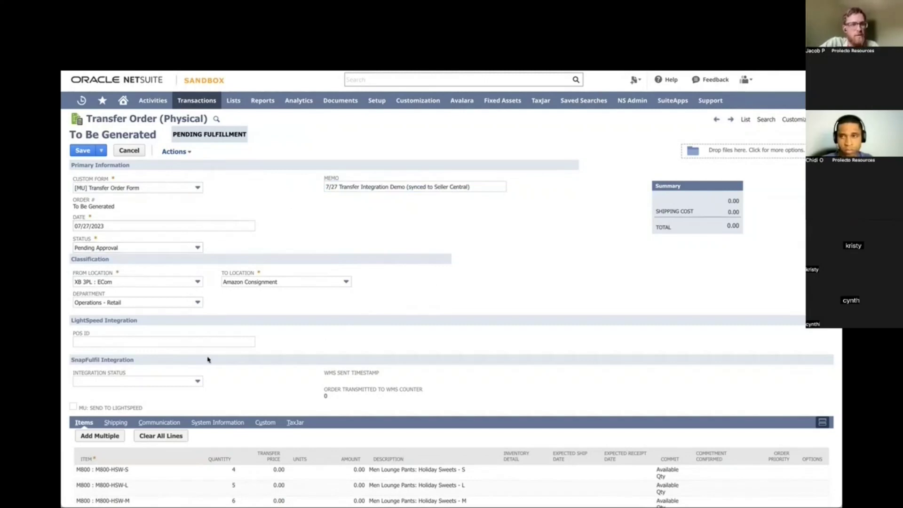
- Check the Men Lounge Pants: Holiday Sweets item lines and save the new transfer order
{"action": "scroll", "coordinate": [222, 359], "scroll_direction": "down", "scroll_amount": 1}
{"action": "scroll", "coordinate": [221, 361], "scroll_direction": "down", "scroll_amount": 1}
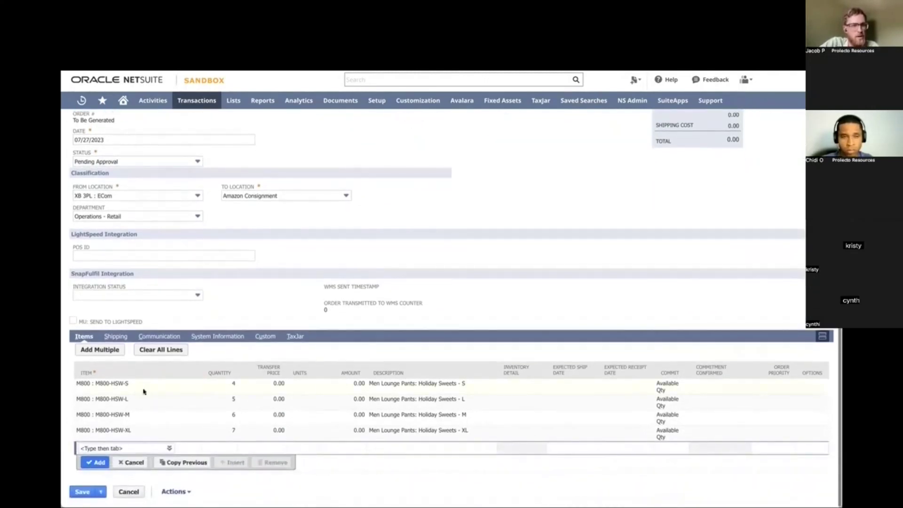
{"action": "left_click", "coordinate": [400, 399]}
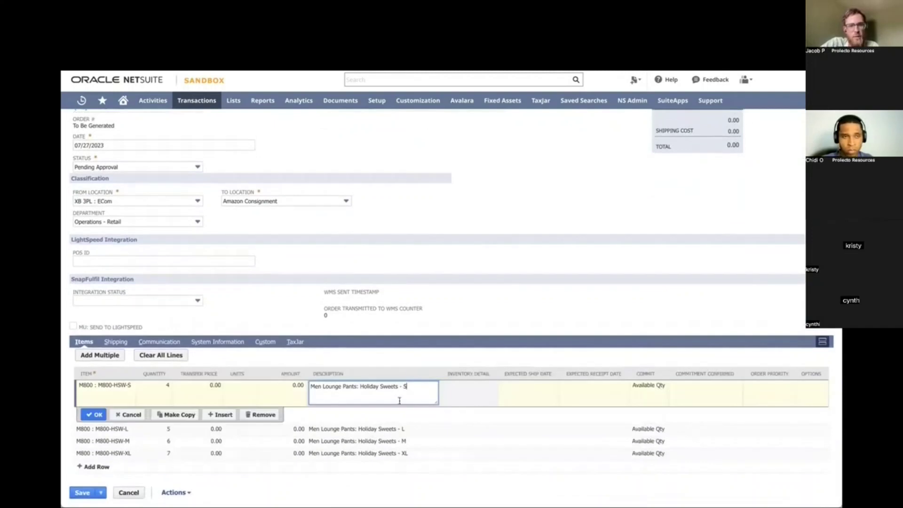
{"action": "left_click", "coordinate": [357, 453]}
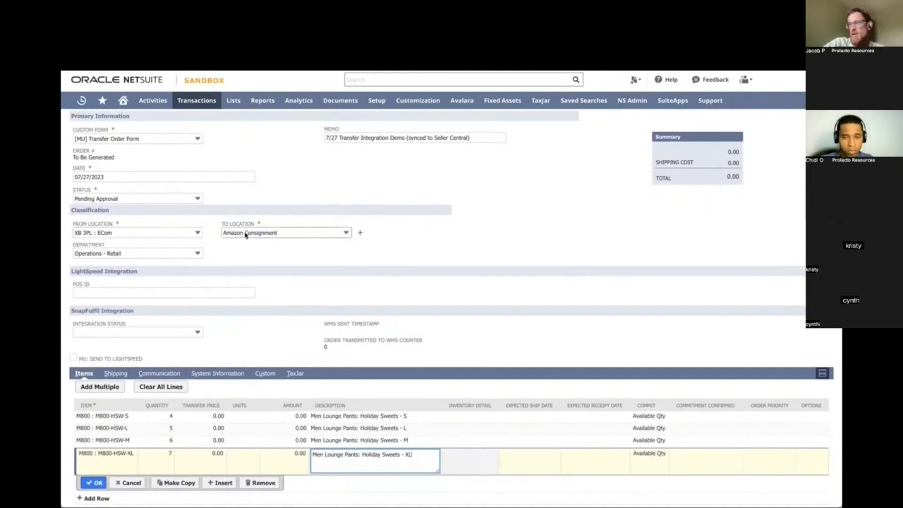
{"action": "scroll", "coordinate": [177, 226], "scroll_direction": "down", "scroll_amount": 1}
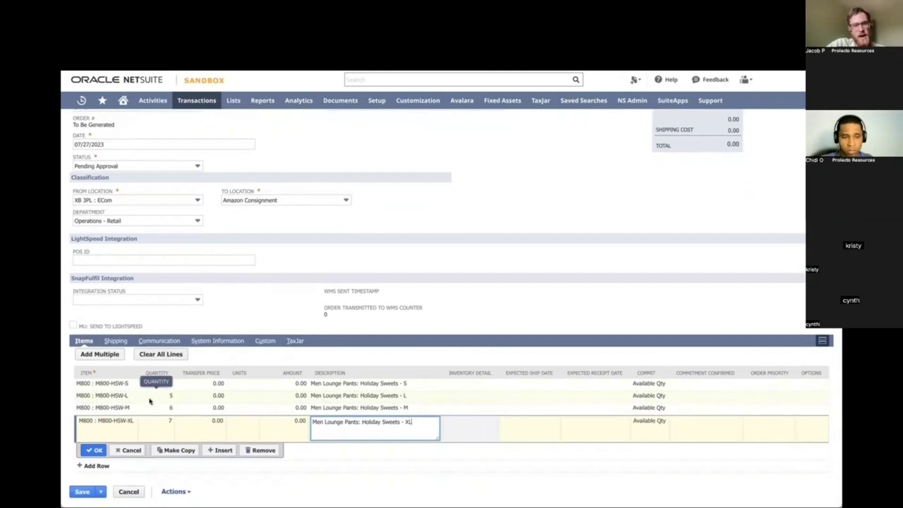
{"action": "left_click", "coordinate": [94, 450]}
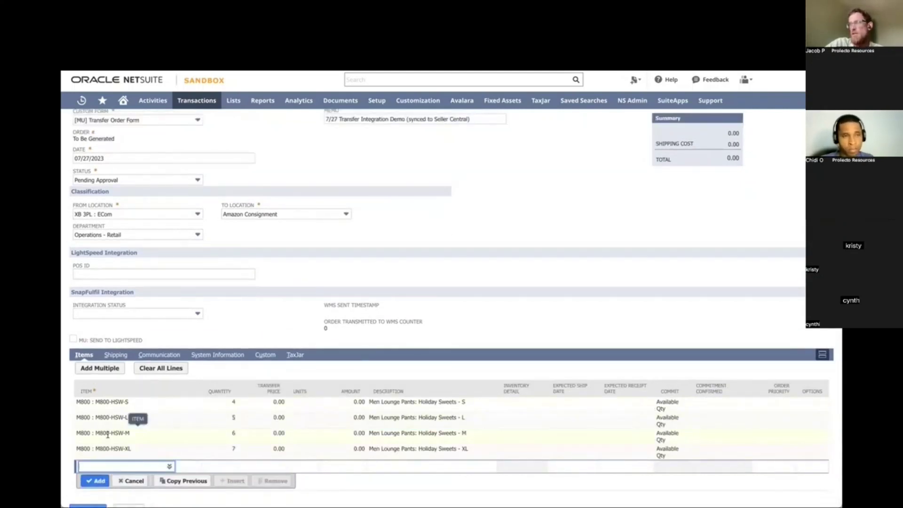
{"action": "scroll", "coordinate": [107, 436], "scroll_direction": "up", "scroll_amount": 2}
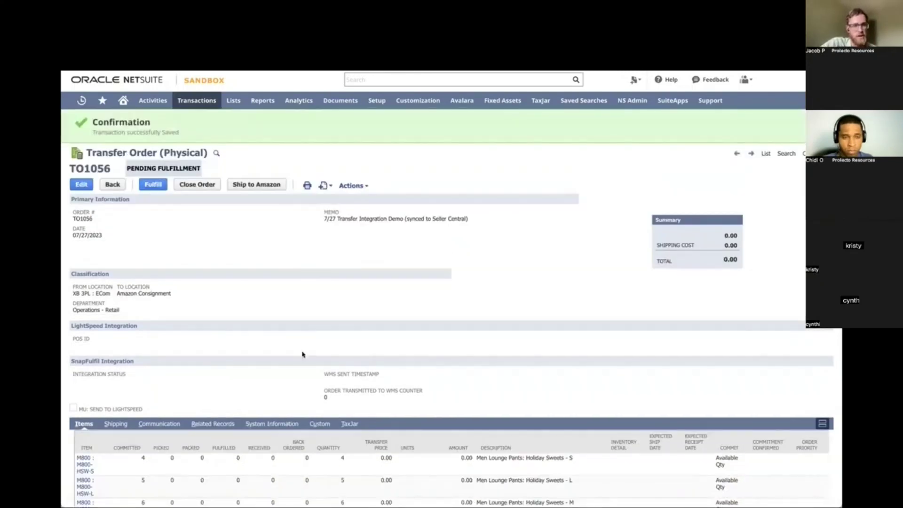
{"action": "scroll", "coordinate": [221, 323], "scroll_direction": "down", "scroll_amount": 2}
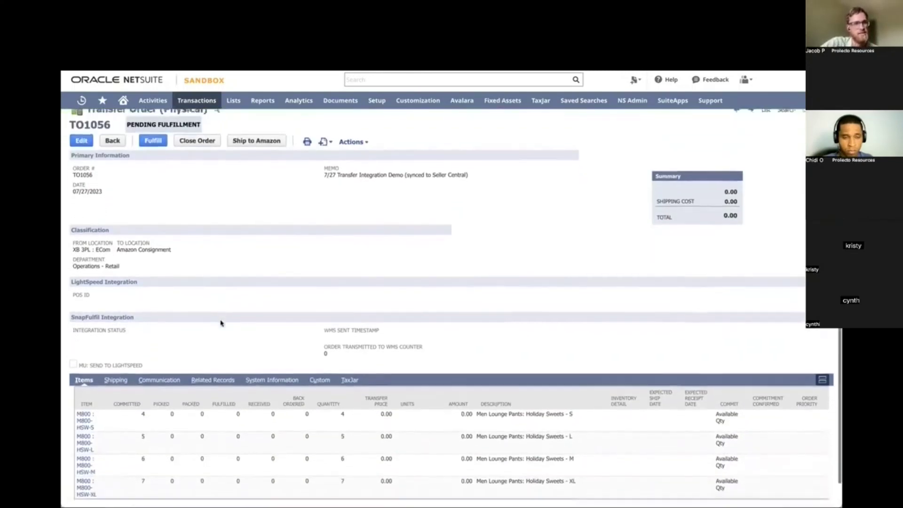
- Review the saved transfer order's memo, Amazon Consignment destination and Men Lounge Pants: Holiday Sweets item lines
{"action": "scroll", "coordinate": [193, 282], "scroll_direction": "up", "scroll_amount": 1}
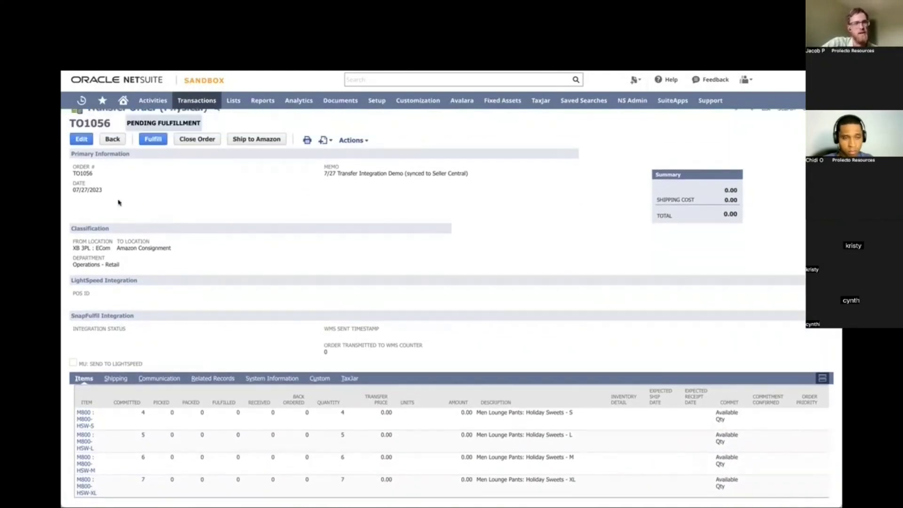
{"action": "scroll", "coordinate": [149, 225], "scroll_direction": "up", "scroll_amount": 1}
{"action": "scroll", "coordinate": [170, 395], "scroll_direction": "down", "scroll_amount": 2}
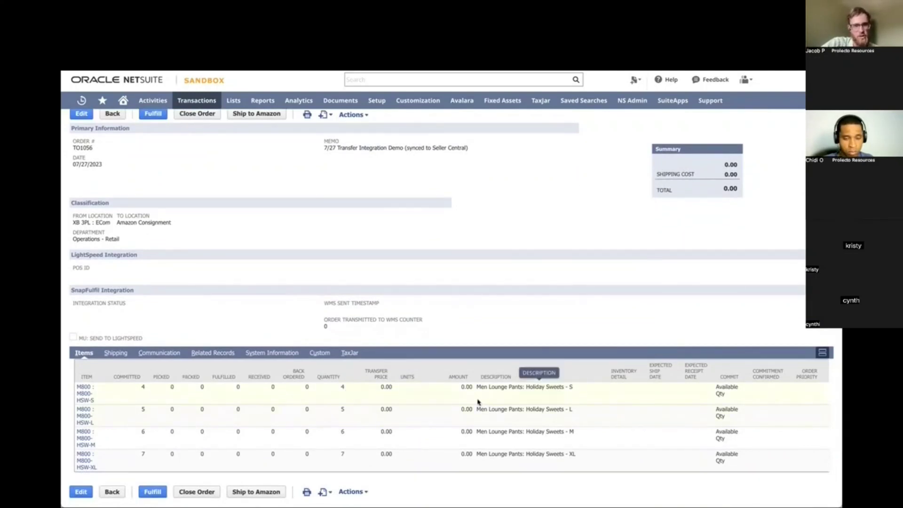
{"action": "scroll", "coordinate": [64, 188], "scroll_direction": "up", "scroll_amount": 3}
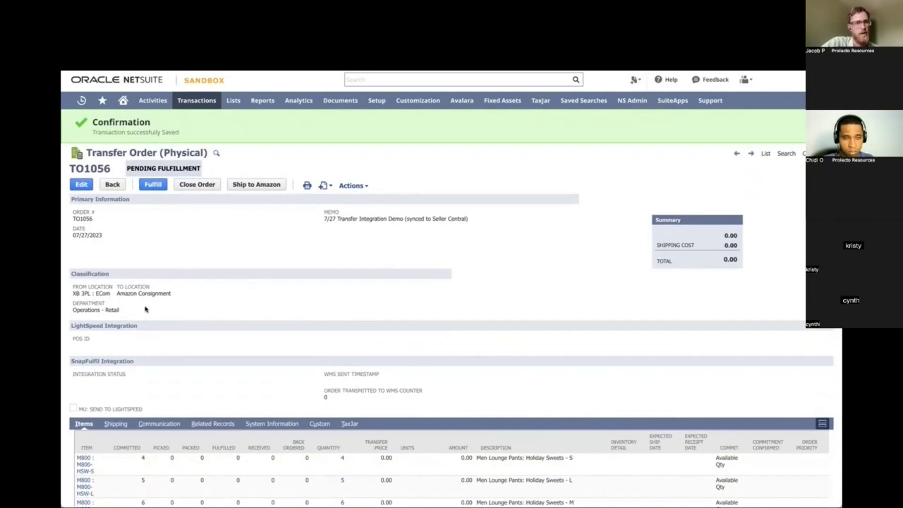
{"action": "left_click_drag", "start_coordinate": [119, 288], "coordinate": [175, 296]}
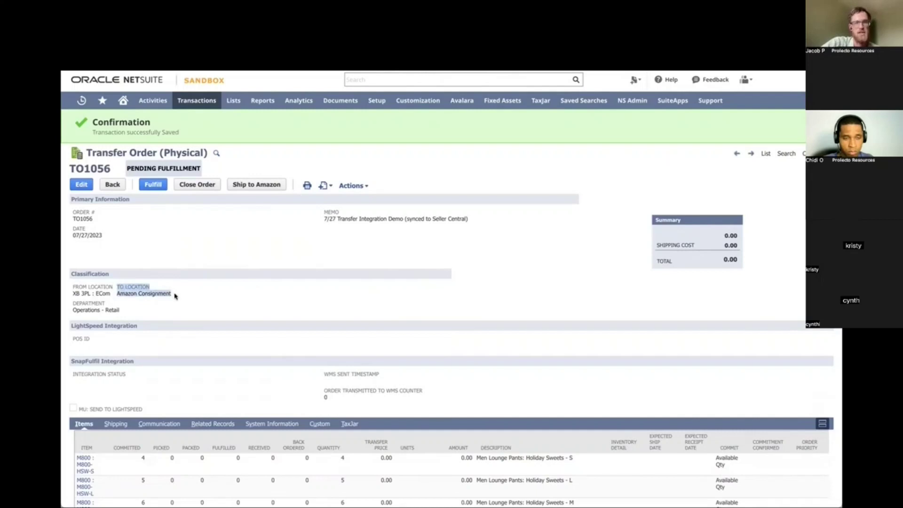
{"action": "left_click", "coordinate": [155, 328]}
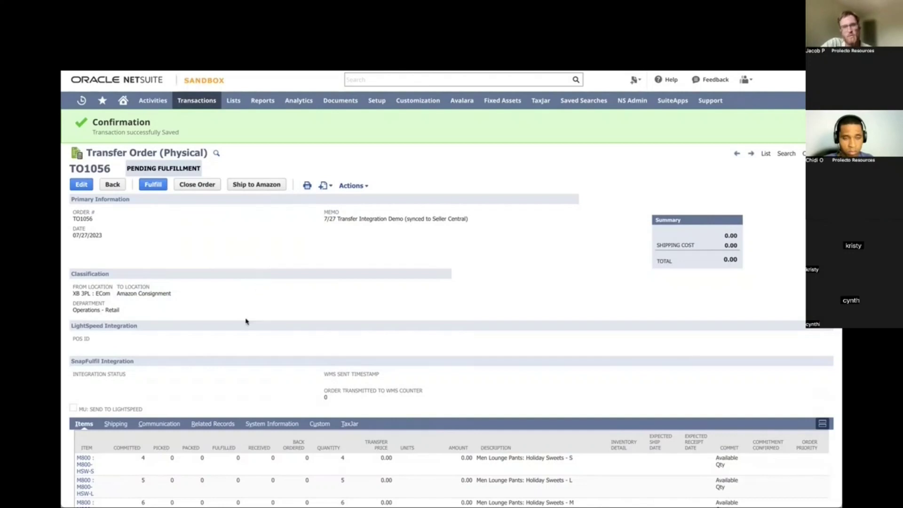
{"action": "scroll", "coordinate": [246, 320], "scroll_direction": "down", "scroll_amount": 2}
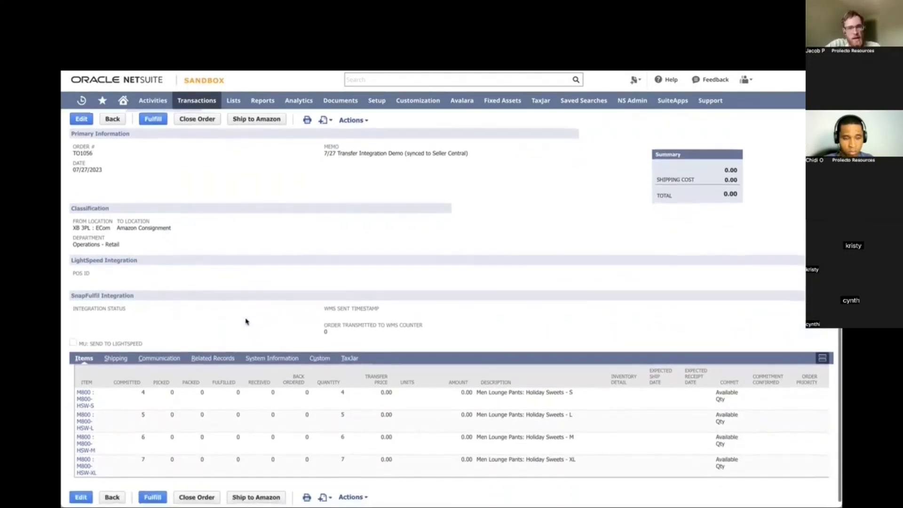
{"action": "scroll", "coordinate": [246, 321], "scroll_direction": "up", "scroll_amount": 1}
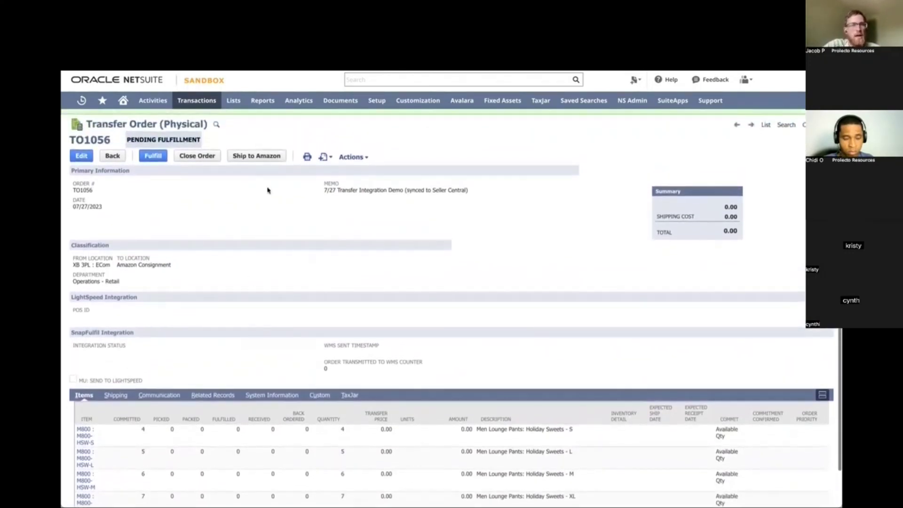
- Ship the transfer order to Amazon, check its FBA status and refresh the record to update it
{"action": "left_click", "coordinate": [259, 157]}
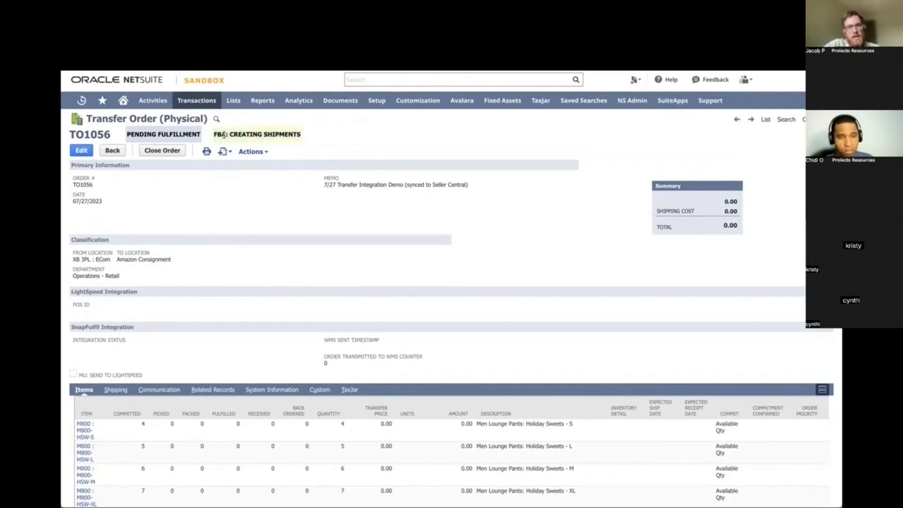
{"action": "left_click_drag", "start_coordinate": [214, 135], "coordinate": [230, 133]}
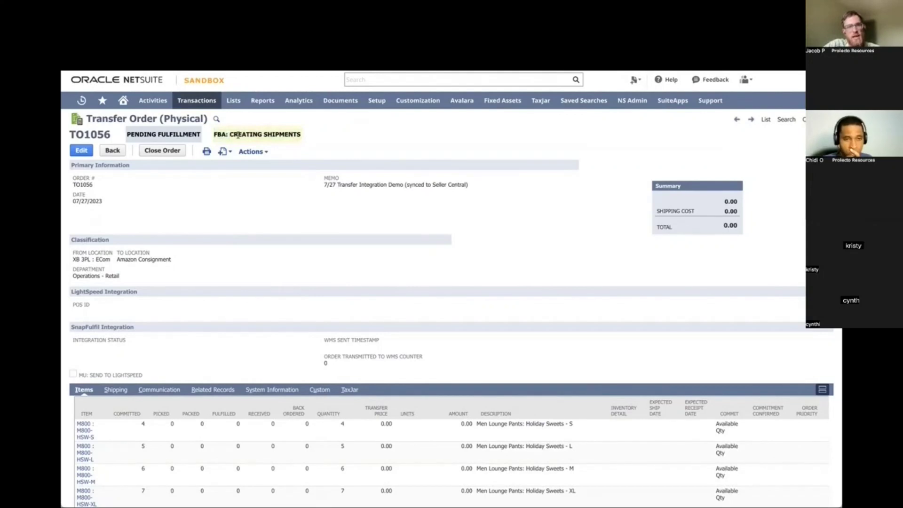
{"action": "left_click_drag", "start_coordinate": [231, 135], "coordinate": [301, 136]}
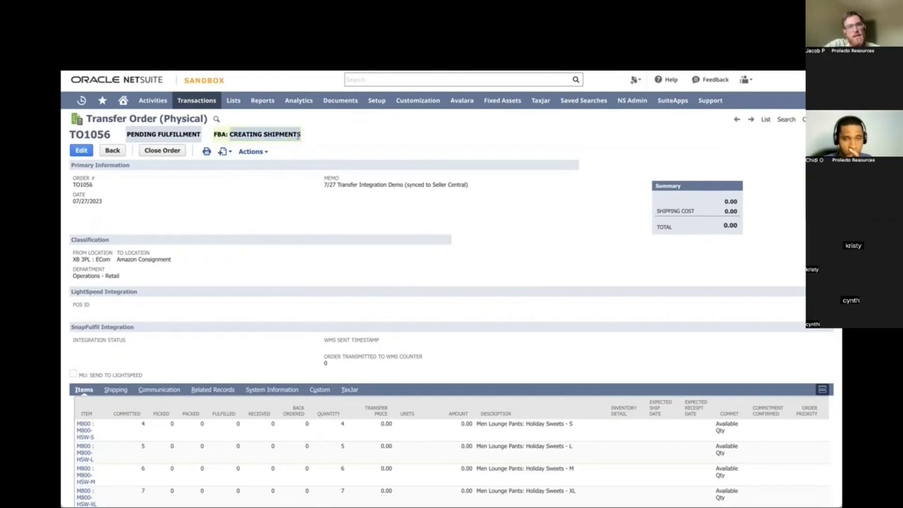
{"action": "left_click", "coordinate": [151, 229]}
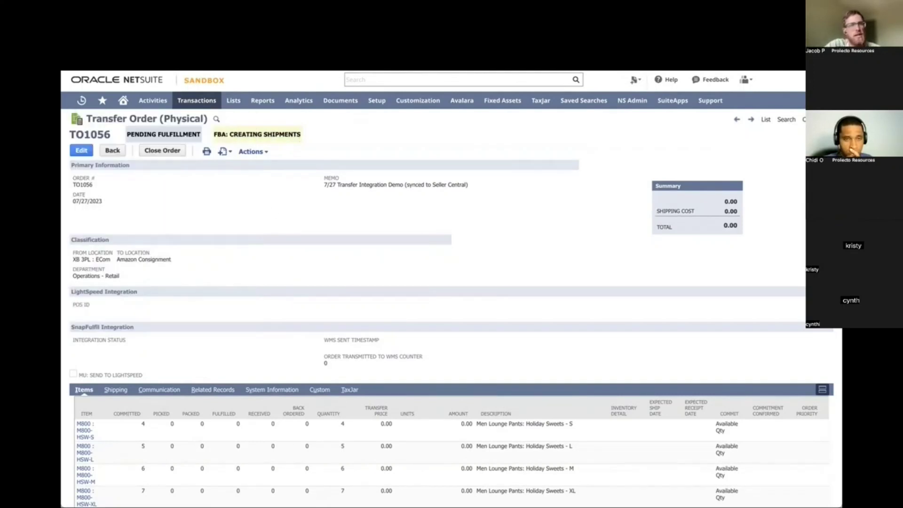
{"action": "key", "text": "F5"}
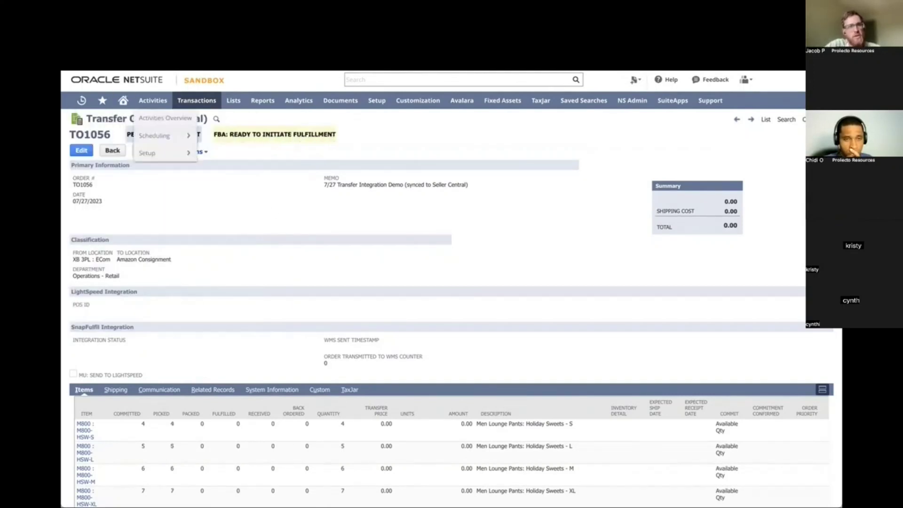
{"action": "left_click", "coordinate": [192, 151]}
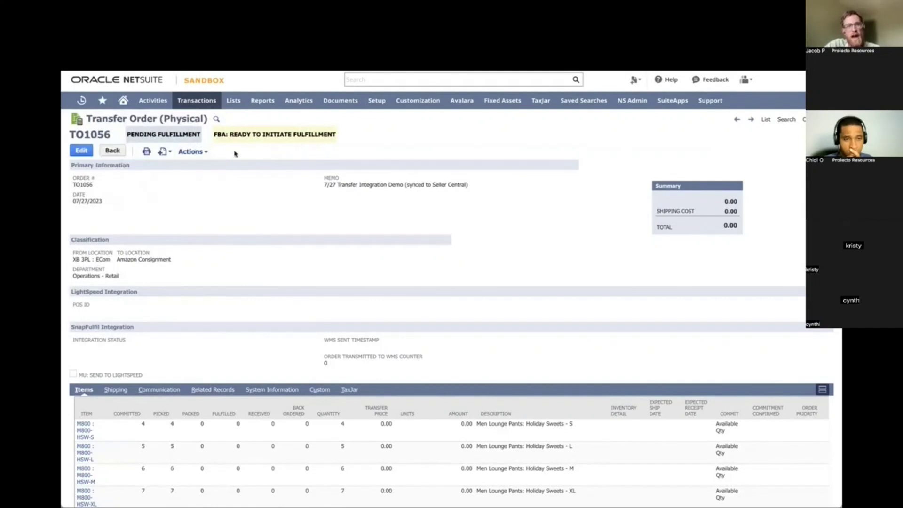
- Check the transfer order's related item fulfillments and the picked quantities on its item lines
{"action": "left_click", "coordinate": [220, 392]}
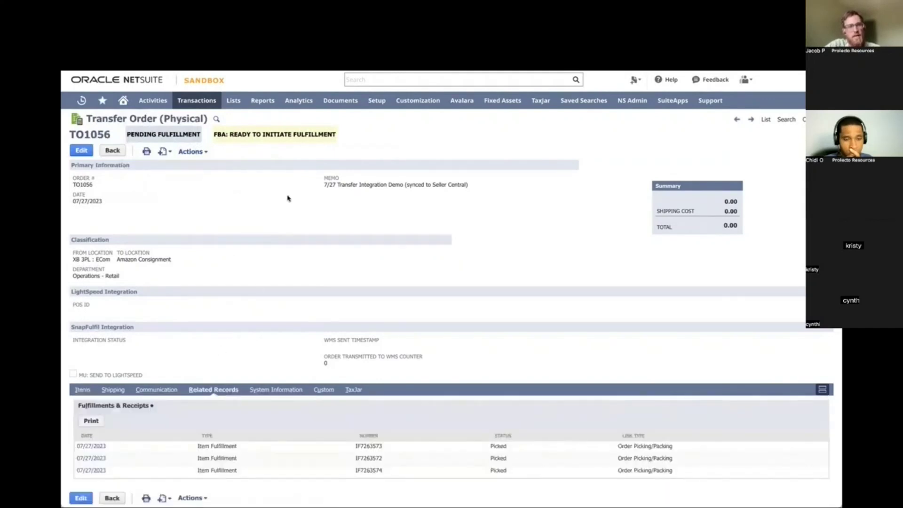
{"action": "left_click", "coordinate": [83, 390]}
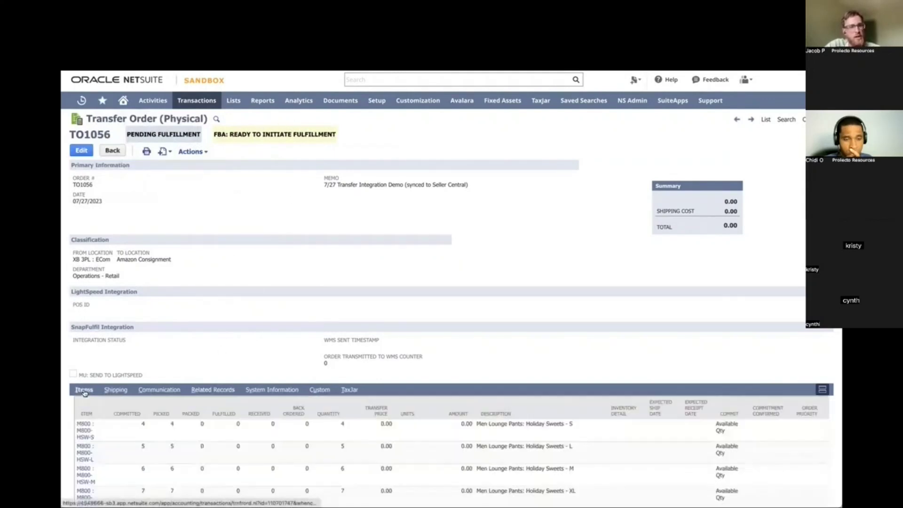
{"action": "scroll", "coordinate": [125, 441], "scroll_direction": "down", "scroll_amount": 1}
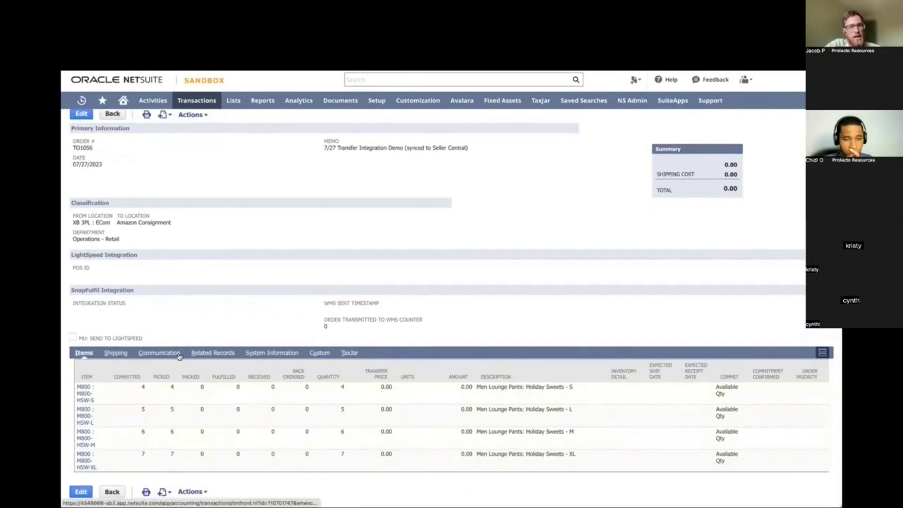
{"action": "left_click", "coordinate": [197, 354]}
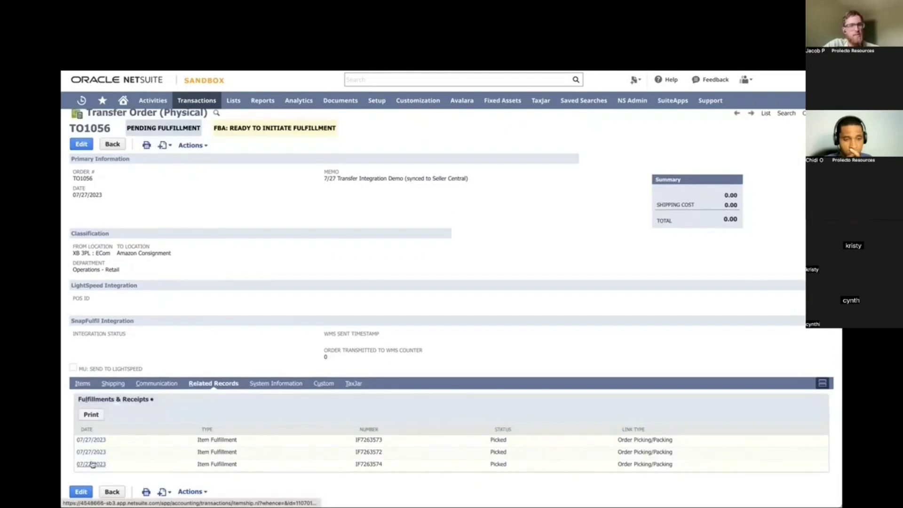
- Open the related item fulfillments and compare the Amazon warehouse code and shipping address on each one
{"action": "mouse_move", "coordinate": [262, 100]}
{"action": "left_click", "coordinate": [92, 439]}
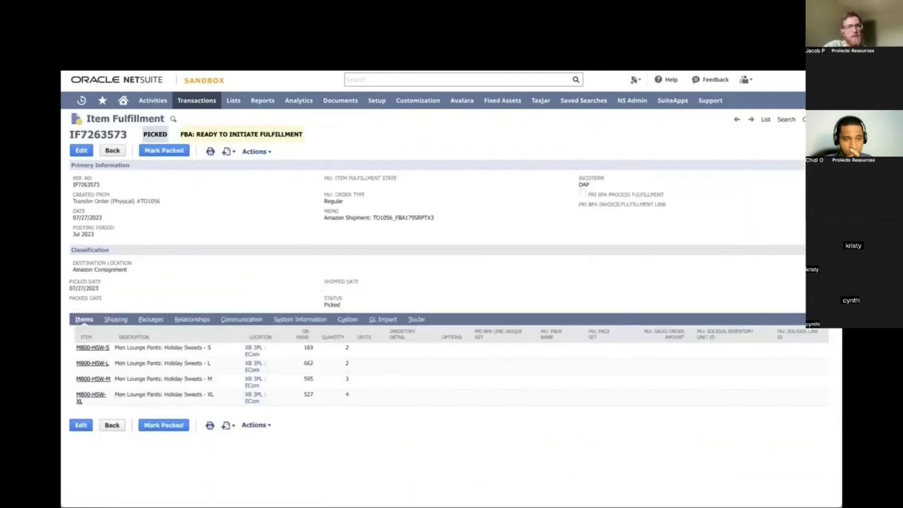
{"action": "left_click", "coordinate": [116, 319]}
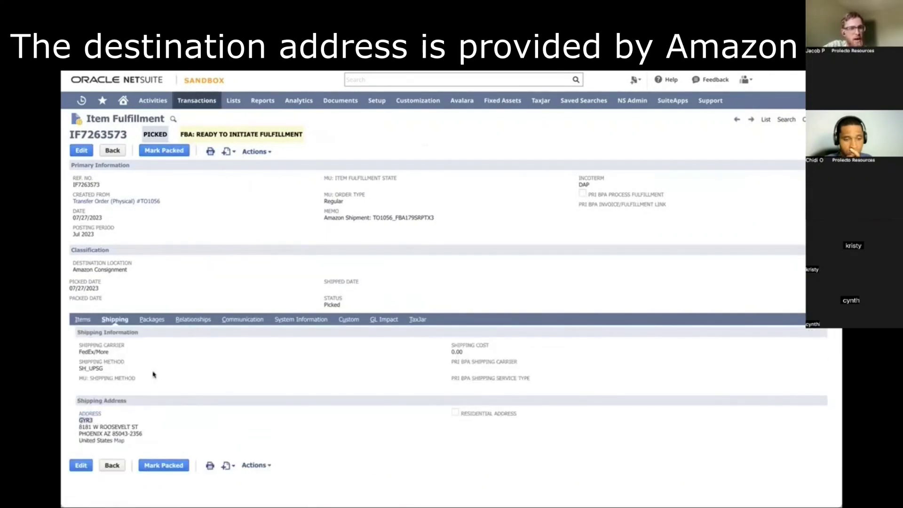
{"action": "key", "text": "ctrl+shift+Tab"}
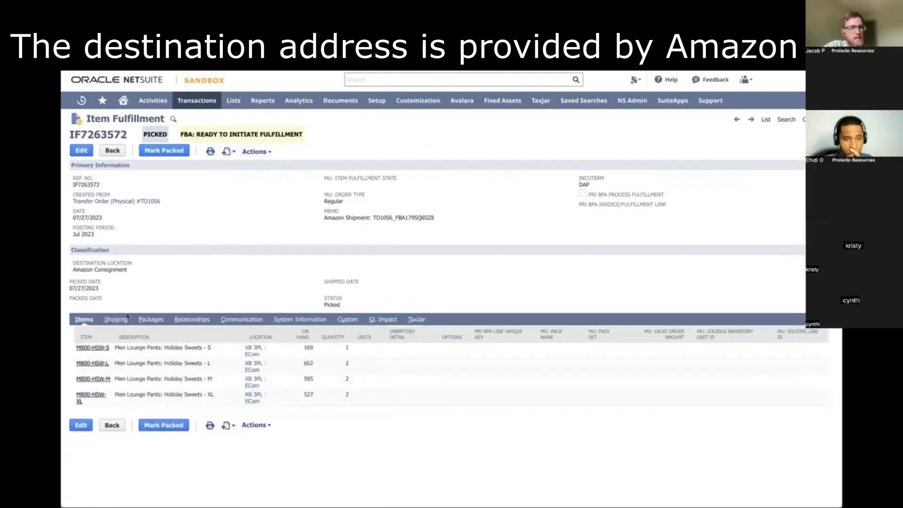
{"action": "left_click", "coordinate": [118, 320]}
{"action": "double_click", "coordinate": [85, 420]}
{"action": "key", "text": "ctrl+Tab"}
{"action": "left_click", "coordinate": [121, 320]}
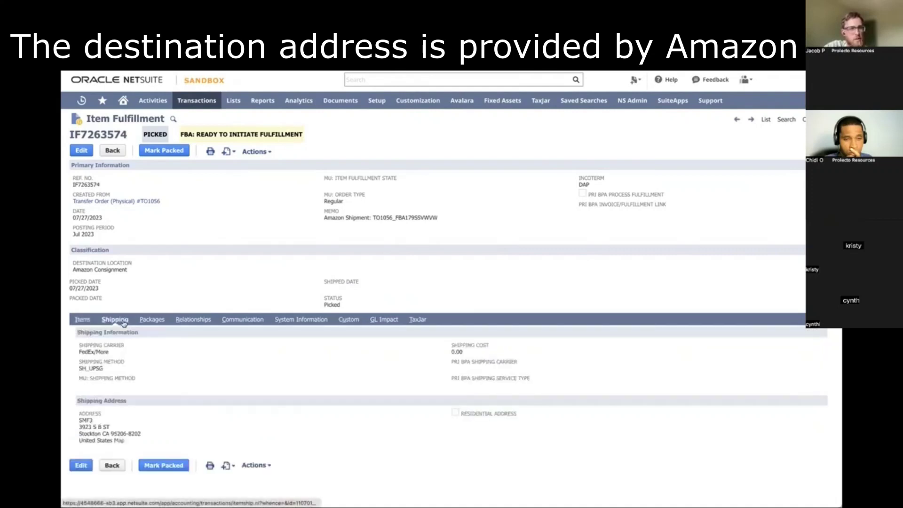
{"action": "double_click", "coordinate": [85, 421]}
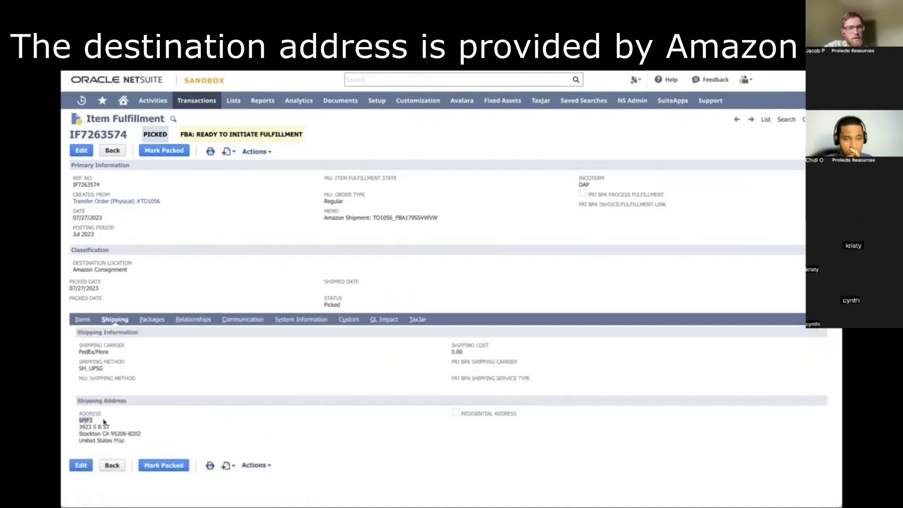
{"action": "mouse_move", "coordinate": [262, 100]}
- Compare the item quantities across the three item fulfillments, ending back on the first listed fulfillment
{"action": "key", "text": "ctrl+Tab"}
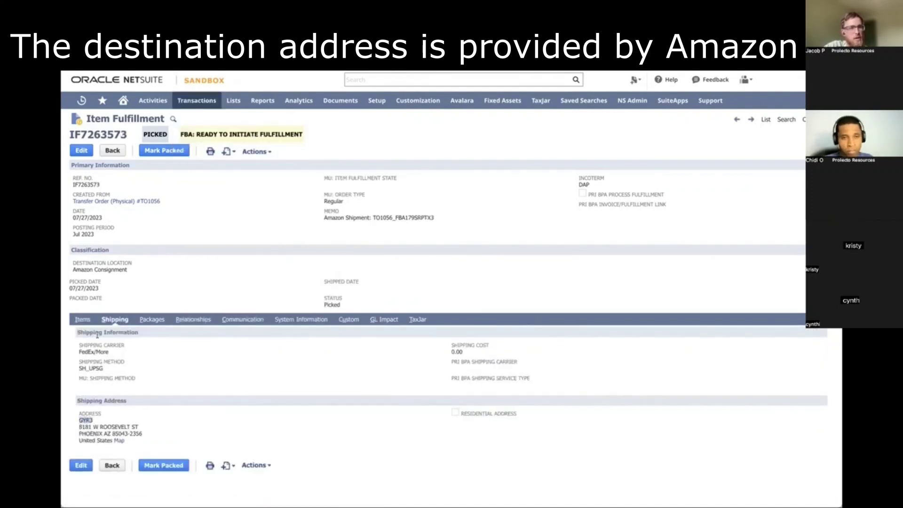
{"action": "left_click", "coordinate": [81, 321]}
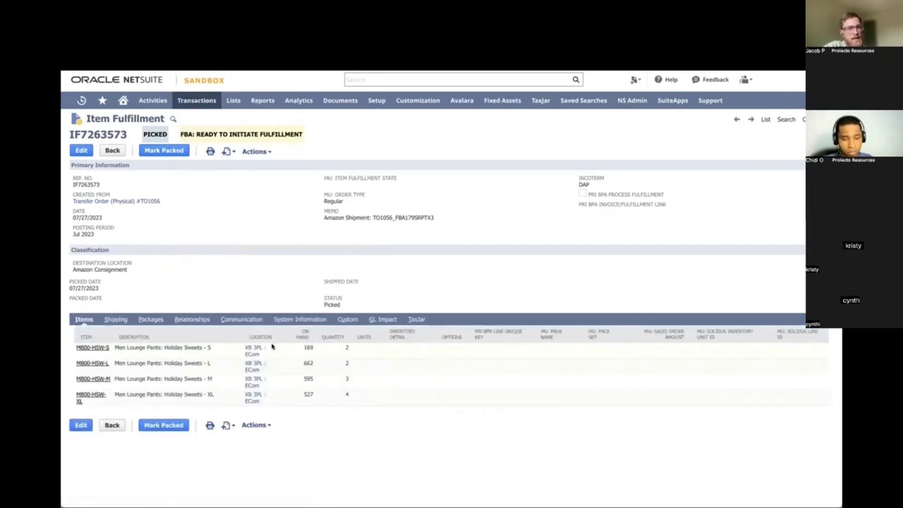
{"action": "key", "text": "ctrl+Tab"}
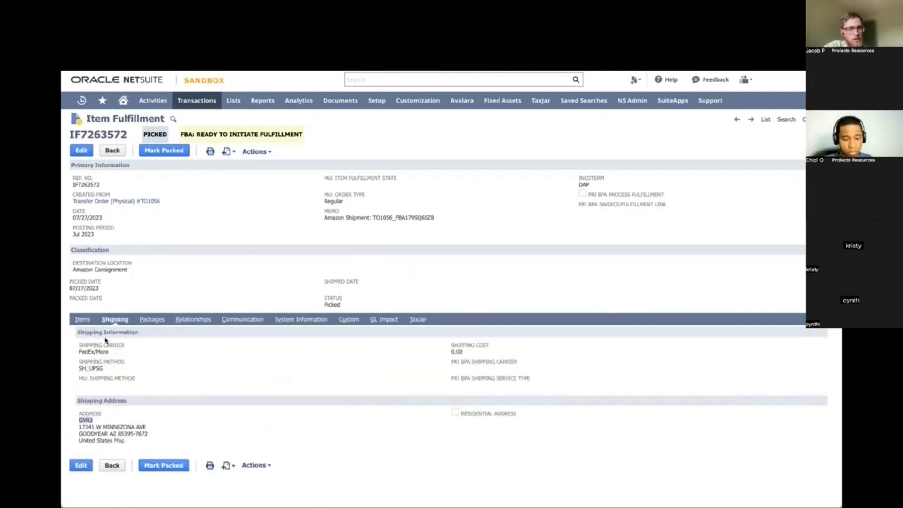
{"action": "left_click", "coordinate": [83, 320]}
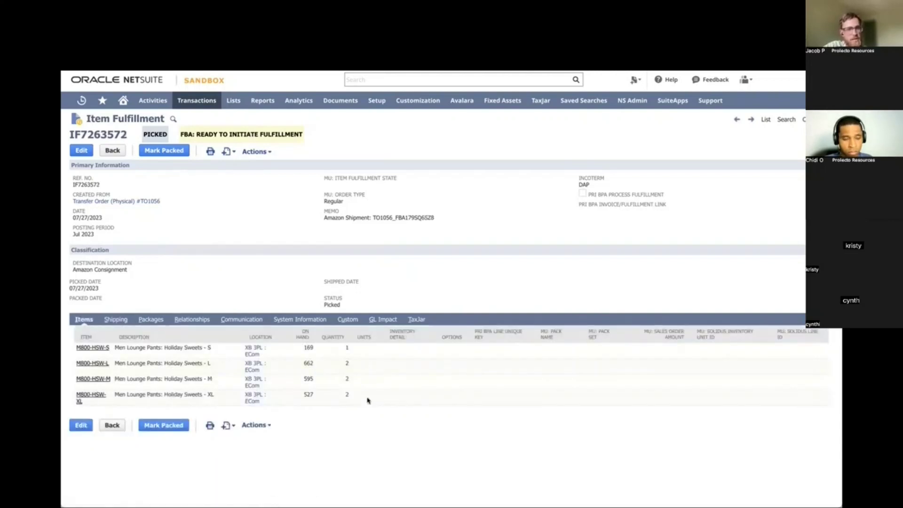
{"action": "mouse_move", "coordinate": [377, 100]}
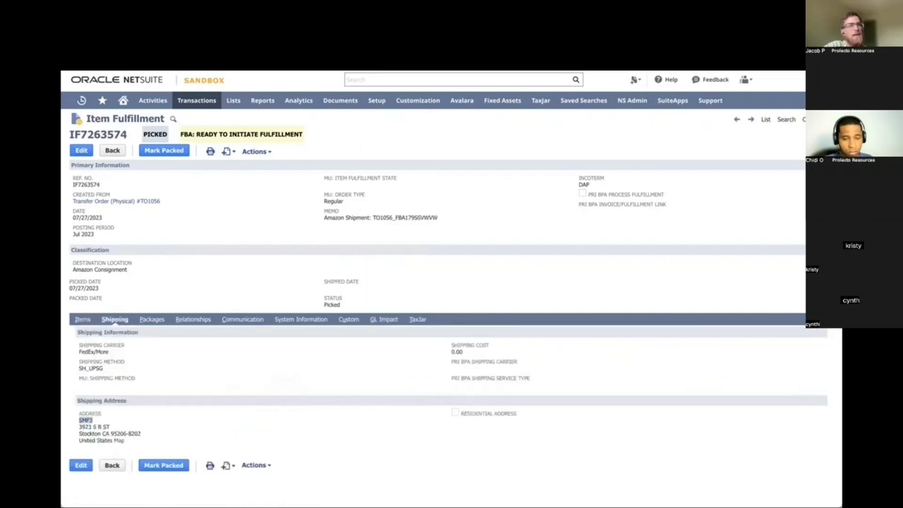
{"action": "left_click", "coordinate": [89, 321]}
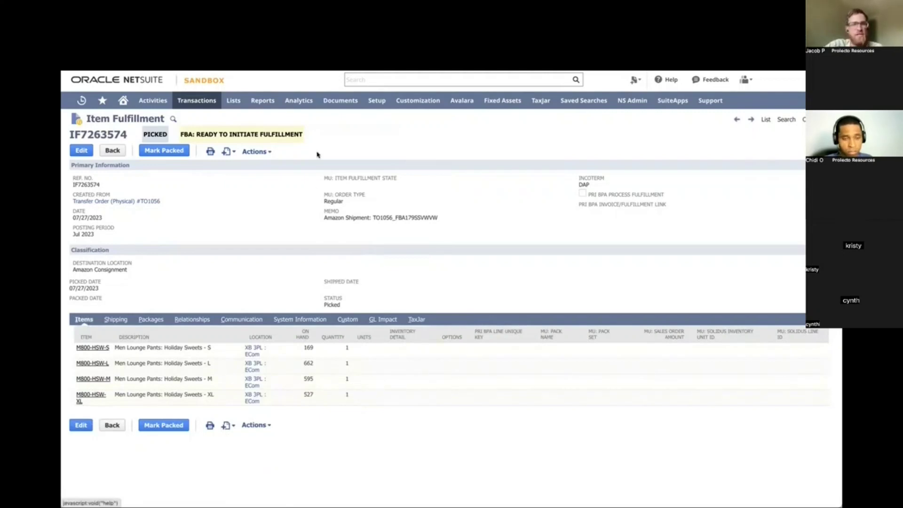
{"action": "key", "text": "ctrl+shift+Tab"}
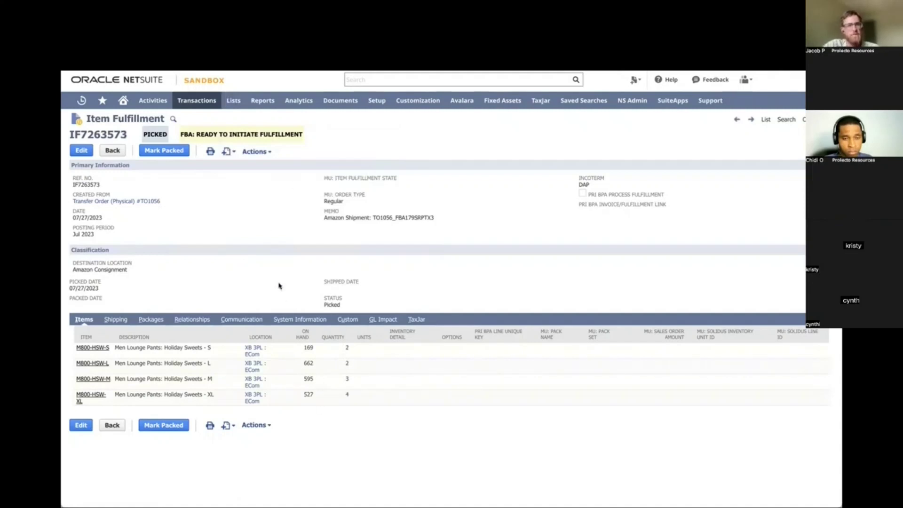
- Return to the source transfer order and inspect its FBA status and custom PRI Amazon integration fields
{"action": "left_click", "coordinate": [118, 201]}
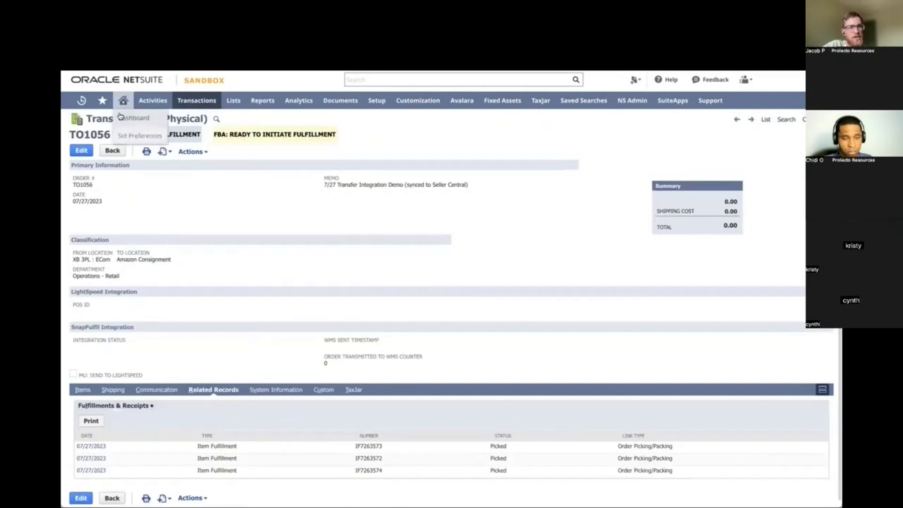
{"action": "double_click", "coordinate": [244, 139]}
{"action": "left_click", "coordinate": [228, 318]}
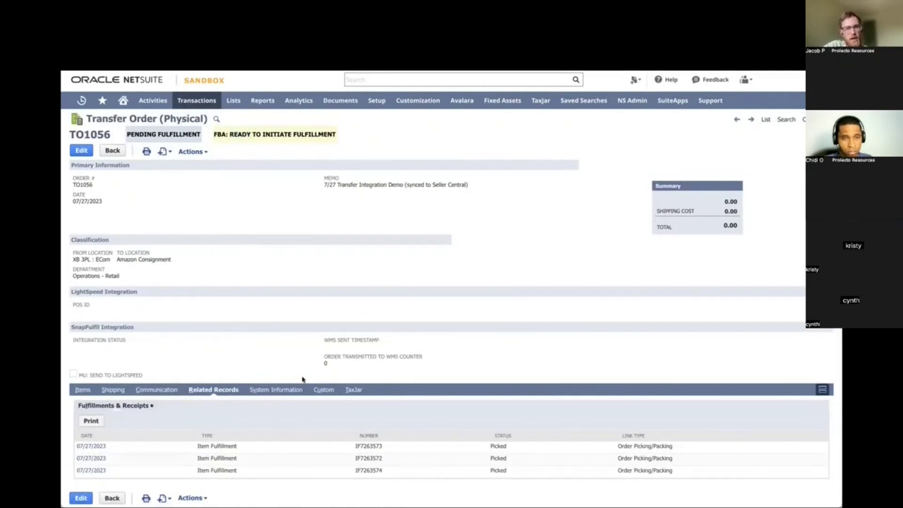
{"action": "left_click", "coordinate": [327, 391]}
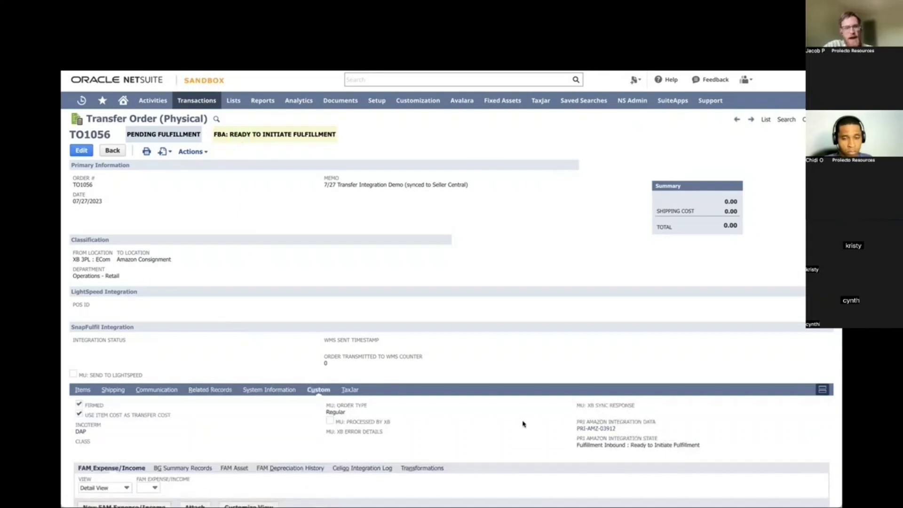
- Check the linked PRI Amazon Integration Data, including the first item fulfillment's FBA status and shipment details
{"action": "left_click", "coordinate": [588, 429]}
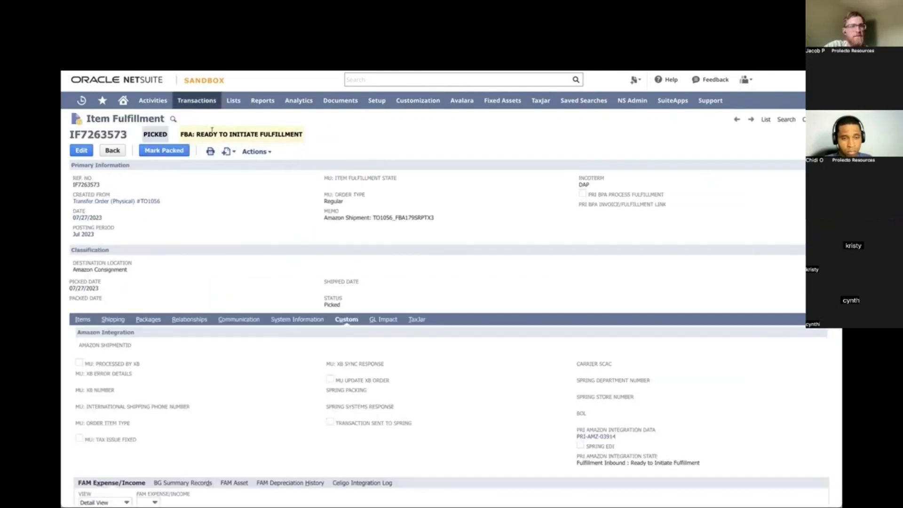
{"action": "left_click_drag", "start_coordinate": [194, 134], "coordinate": [290, 133]}
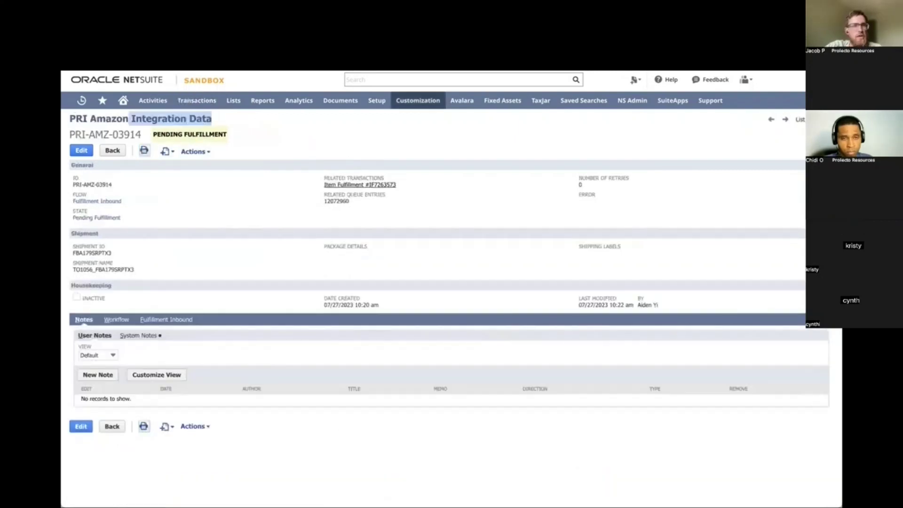
{"action": "left_click", "coordinate": [197, 154]}
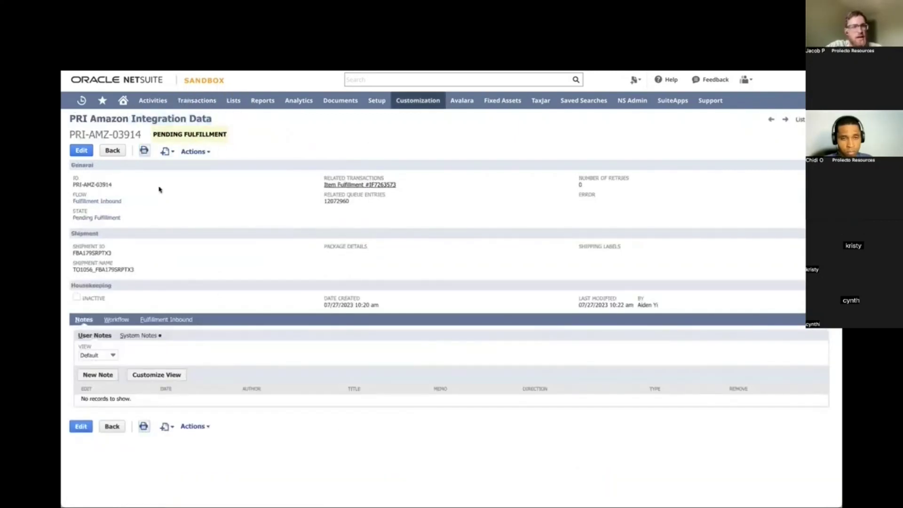
- Open the integration record's system notes and examine the old and new values of the State change
{"action": "left_click", "coordinate": [139, 335]}
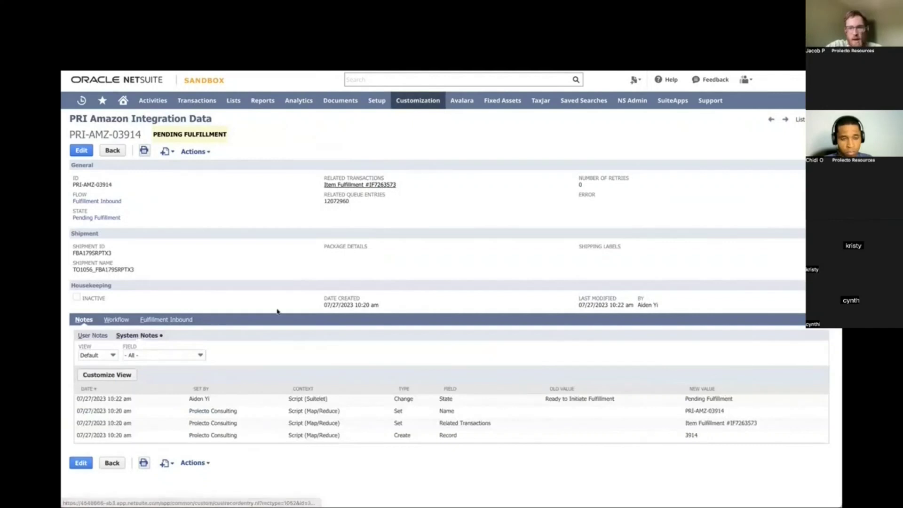
{"action": "left_click_drag", "start_coordinate": [544, 399], "coordinate": [629, 403]}
{"action": "left_click", "coordinate": [684, 403]}
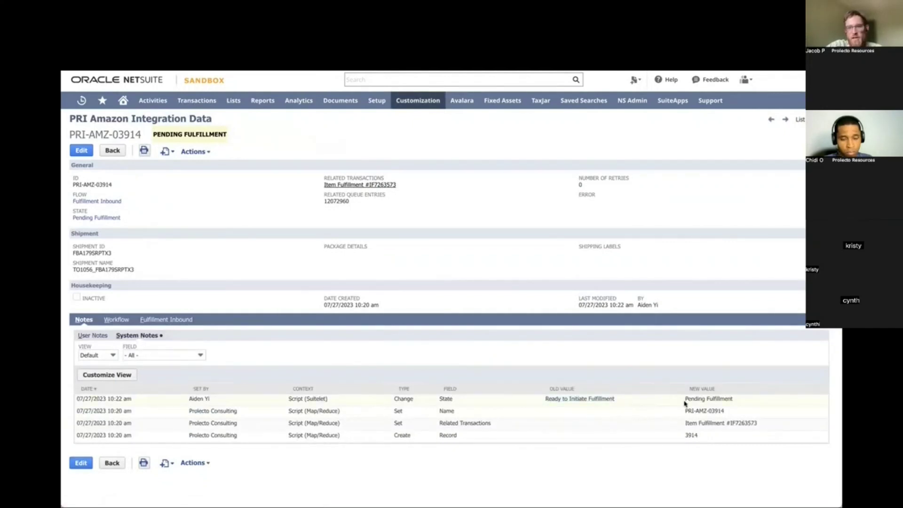
{"action": "triple_click", "coordinate": [718, 400]}
{"action": "triple_click", "coordinate": [569, 399]}
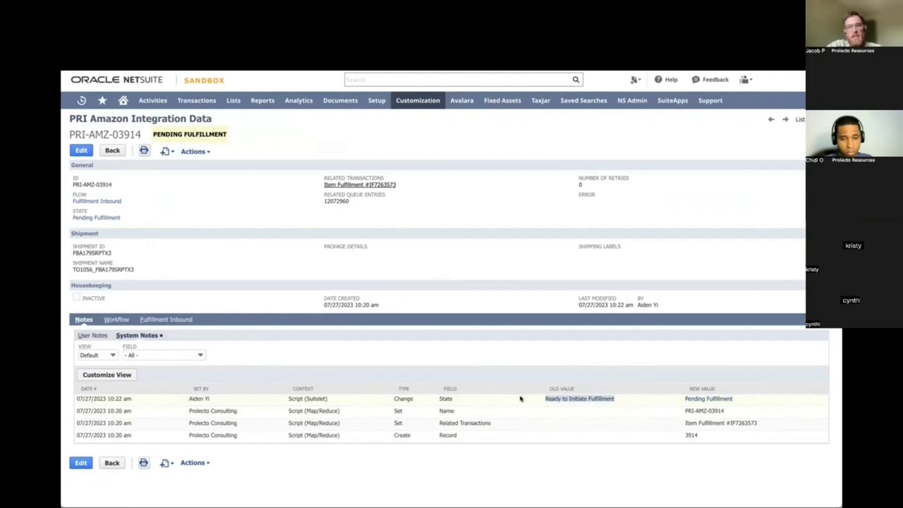
{"action": "triple_click", "coordinate": [713, 400]}
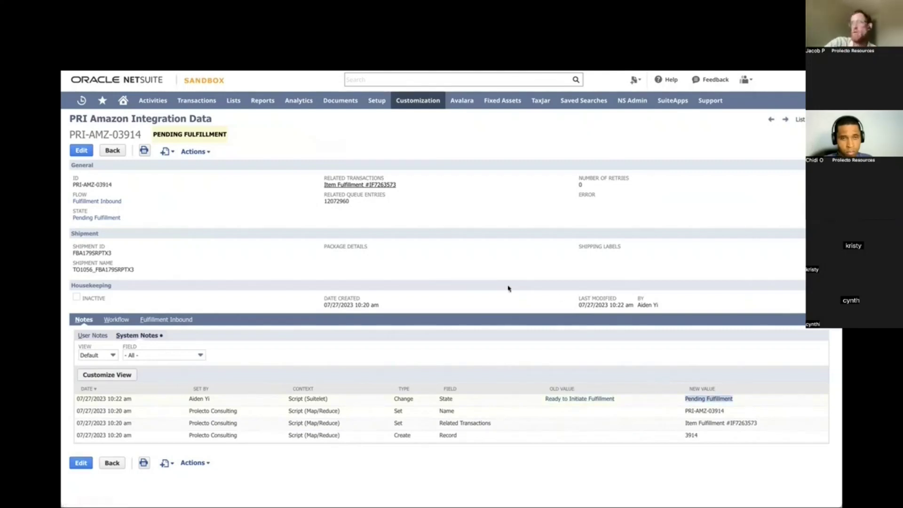
- Switch to the Google Slides deck to view the Process Overview diagram, ending back on the integration record
{"action": "key", "text": "ctrl+Tab"}
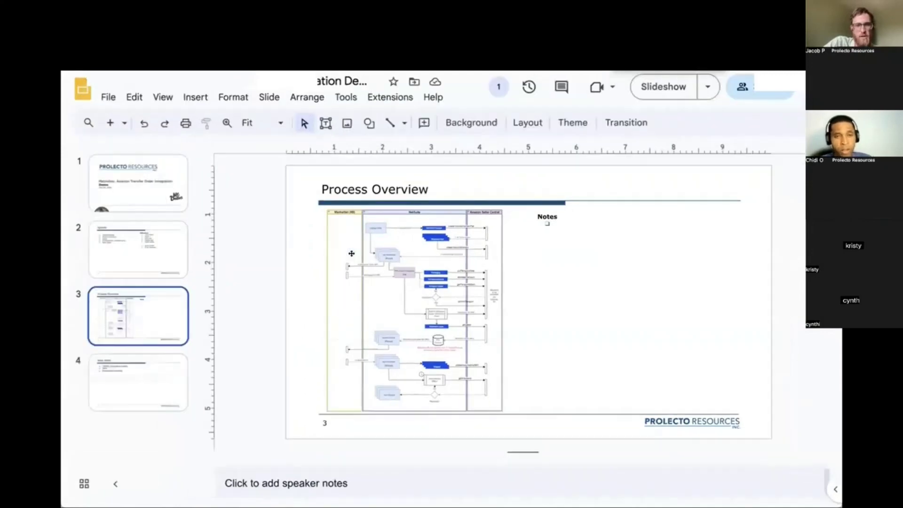
{"action": "left_click", "coordinate": [336, 247]}
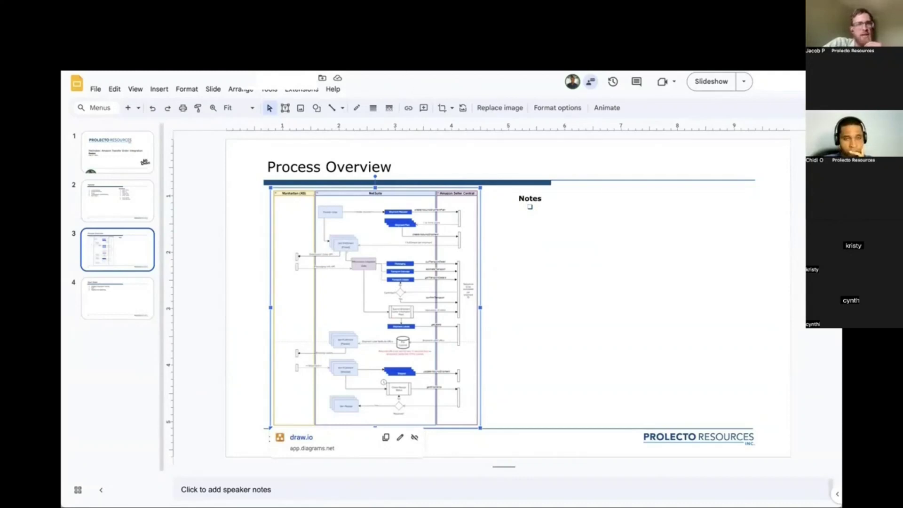
{"action": "key", "text": "ctrl+Tab"}
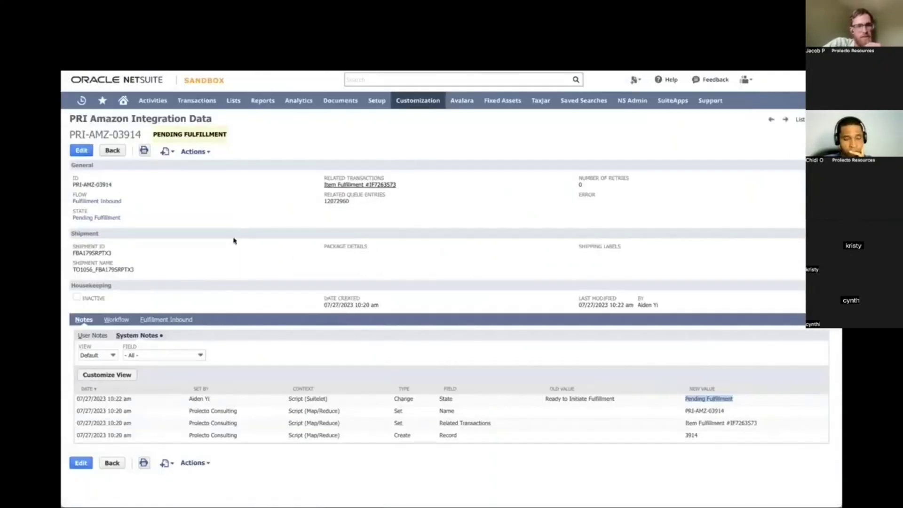
- Recheck the State change in the system notes, and inspect the FBA status on the related item fulfillment
{"action": "key", "text": "ctrl+Tab"}
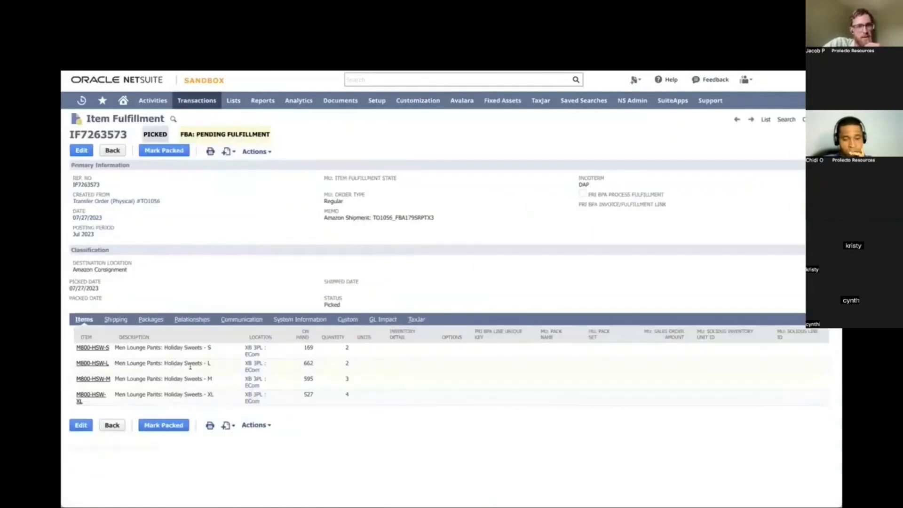
{"action": "key", "text": "ctrl+shift+Tab"}
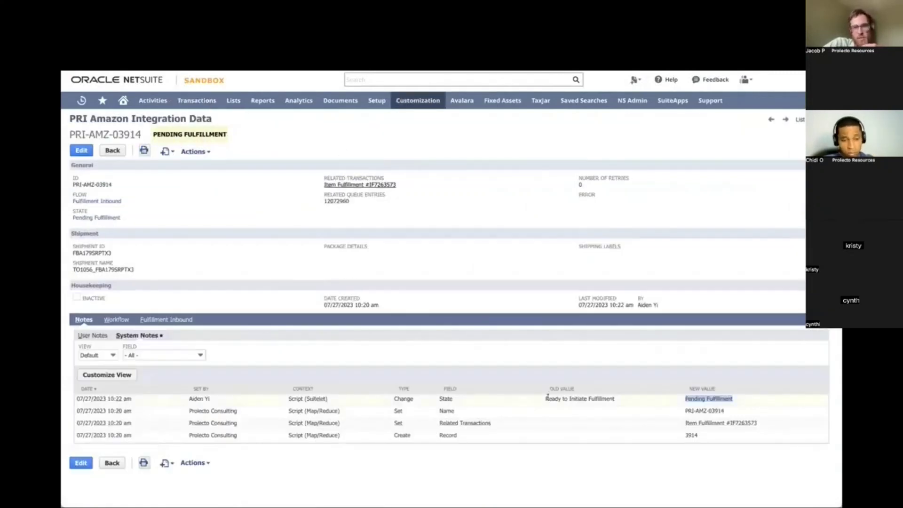
{"action": "left_click_drag", "start_coordinate": [545, 398], "coordinate": [613, 399]}
{"action": "left_click_drag", "start_coordinate": [680, 399], "coordinate": [734, 399]}
{"action": "left_click", "coordinate": [382, 186]}
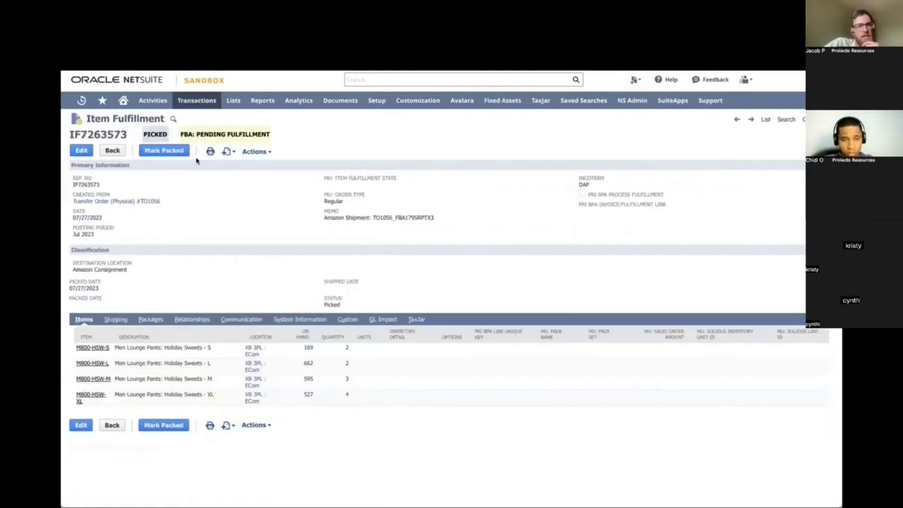
{"action": "left_click_drag", "start_coordinate": [182, 132], "coordinate": [271, 135]}
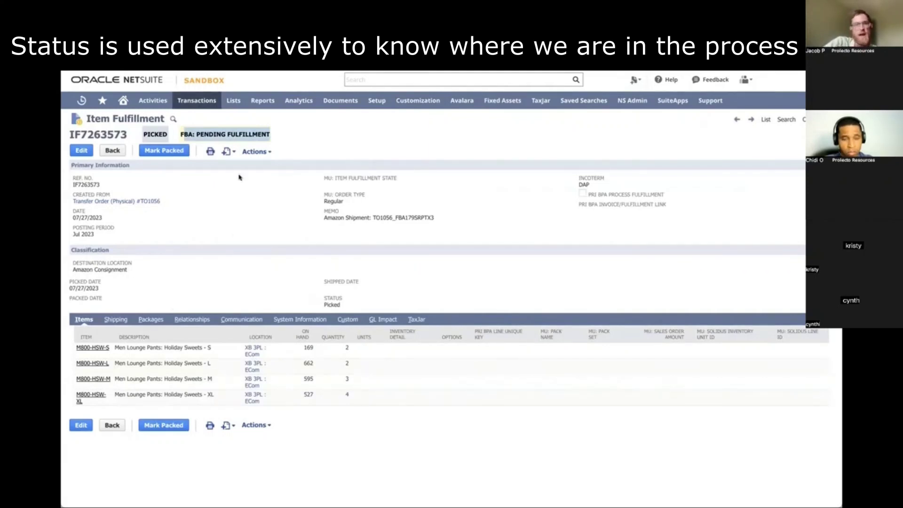
{"action": "left_click", "coordinate": [224, 251]}
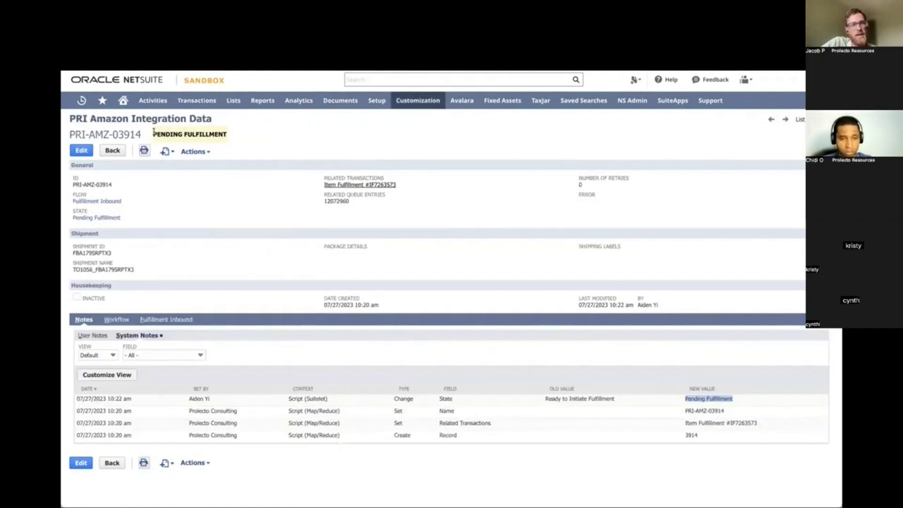
- Compare the integration record's status with its related item fulfillment, glancing at the carton JSON in the text viewer
{"action": "left_click_drag", "start_coordinate": [153, 131], "coordinate": [234, 133]}
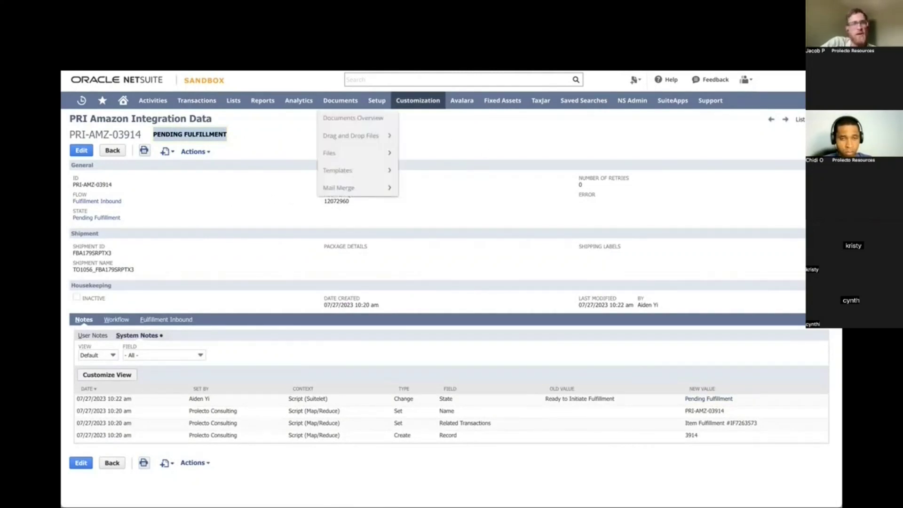
{"action": "left_click", "coordinate": [359, 184]}
{"action": "mouse_move", "coordinate": [262, 100]}
{"action": "mouse_move", "coordinate": [273, 223]}
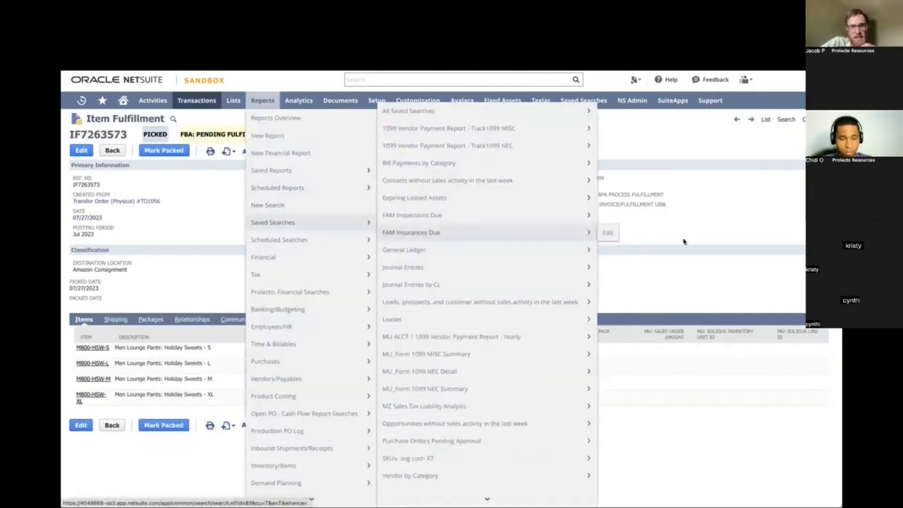
{"action": "key", "text": "ctrl+Tab"}
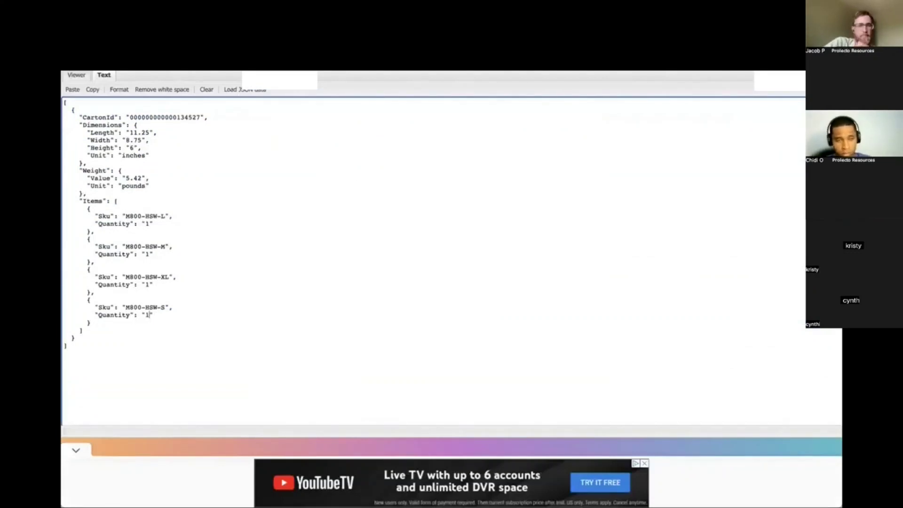
{"action": "key", "text": "ctrl+shift+Tab"}
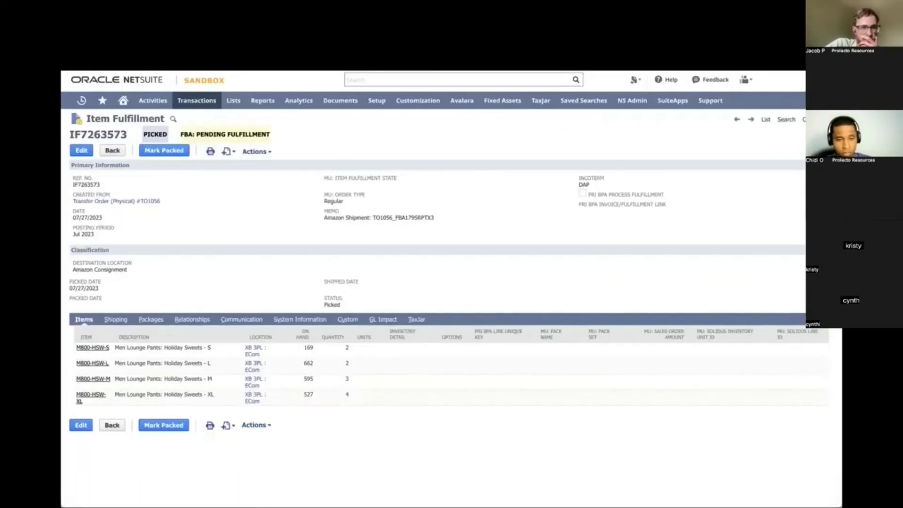
- Return to the source transfer order and review its item lines with committed and picked quantities
{"action": "key", "text": "ctrl+shift+Tab"}
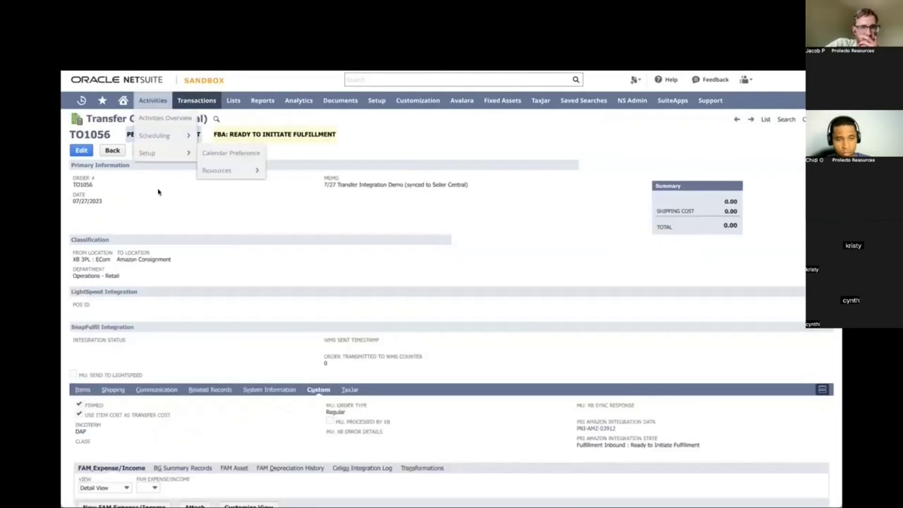
{"action": "scroll", "coordinate": [156, 236], "scroll_direction": "down", "scroll_amount": 1}
{"action": "left_click", "coordinate": [90, 360]}
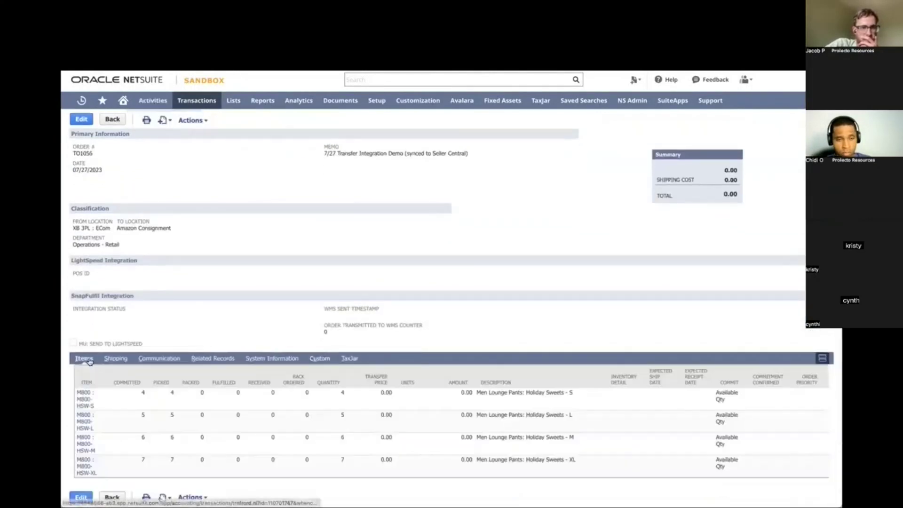
{"action": "scroll", "coordinate": [224, 236], "scroll_direction": "up", "scroll_amount": 1}
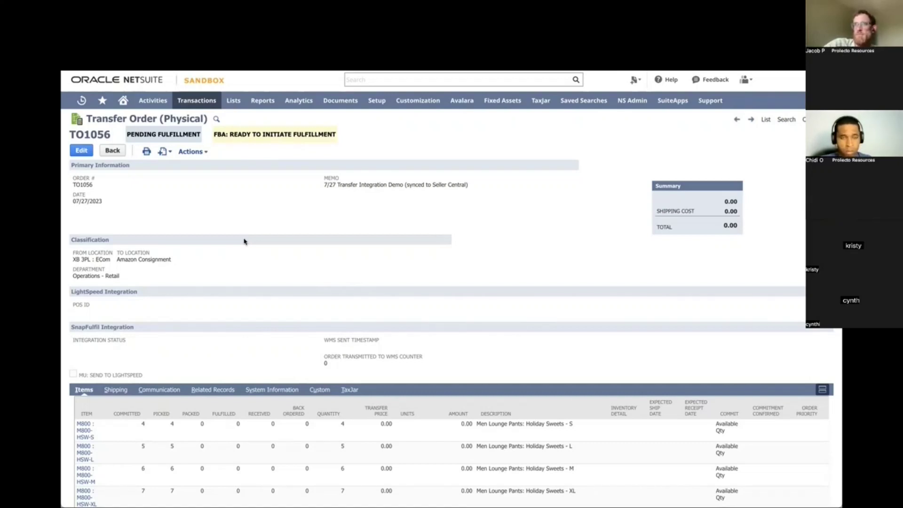
- Compare the transfer order's related fulfillments with its item lines, ending on the item lines
{"action": "left_click", "coordinate": [213, 390]}
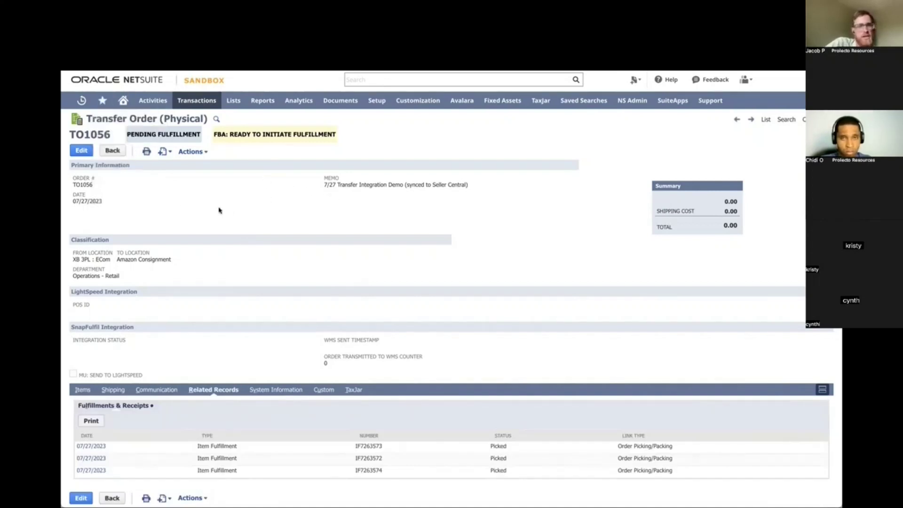
{"action": "left_click", "coordinate": [85, 390]}
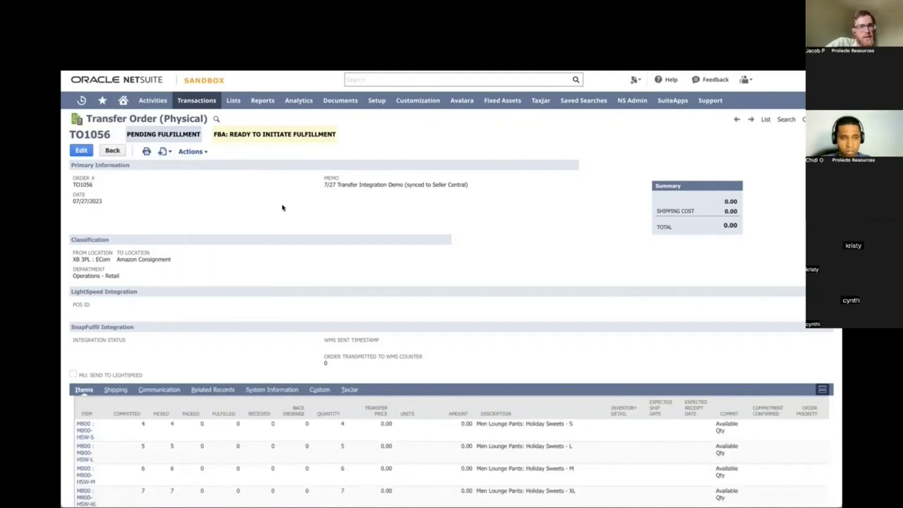
{"action": "scroll", "coordinate": [262, 232], "scroll_direction": "down", "scroll_amount": 2}
{"action": "scroll", "coordinate": [264, 233], "scroll_direction": "up", "scroll_amount": 2}
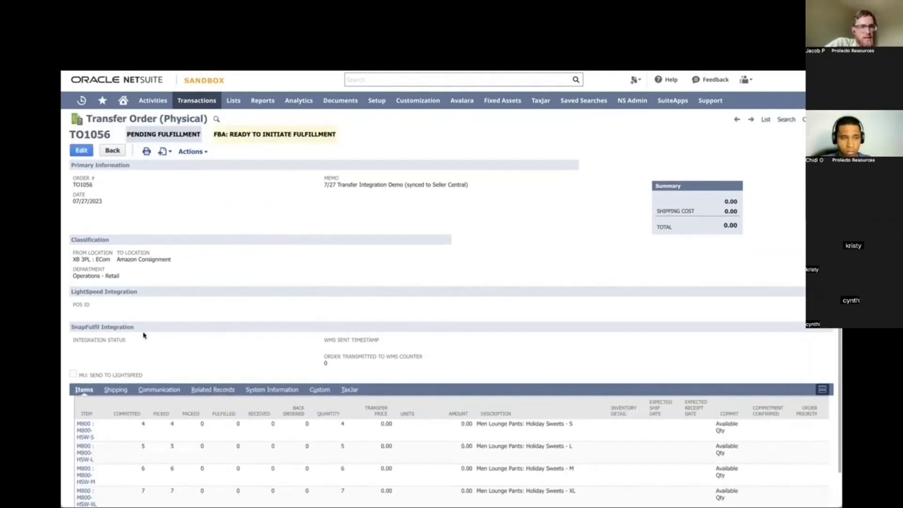
{"action": "scroll", "coordinate": [144, 444], "scroll_direction": "down", "scroll_amount": 2}
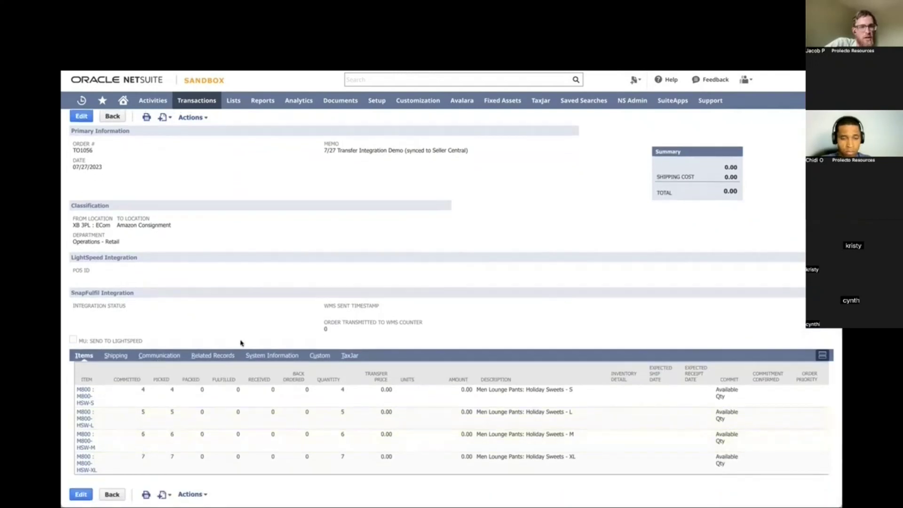
{"action": "left_click", "coordinate": [207, 357]}
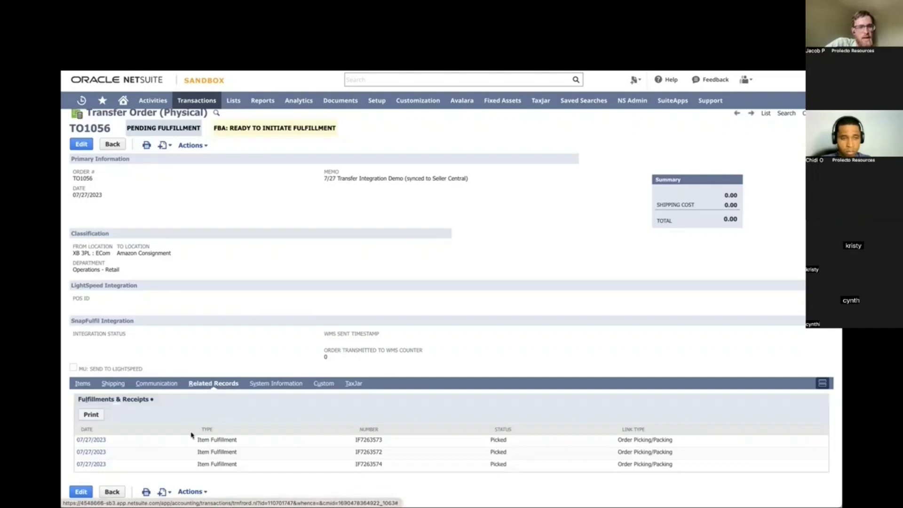
{"action": "left_click", "coordinate": [83, 384]}
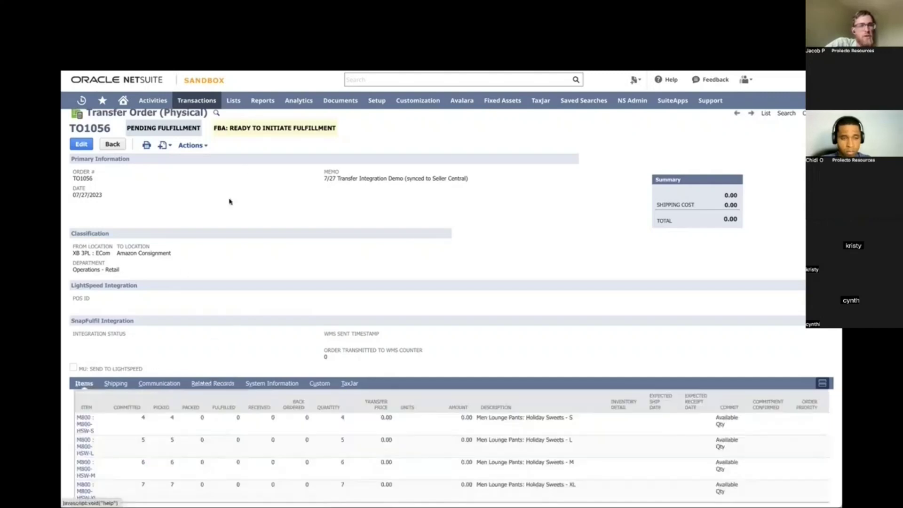
- Examine the FBA status shown in the transfer order's header
{"action": "left_click_drag", "start_coordinate": [215, 127], "coordinate": [337, 128]}
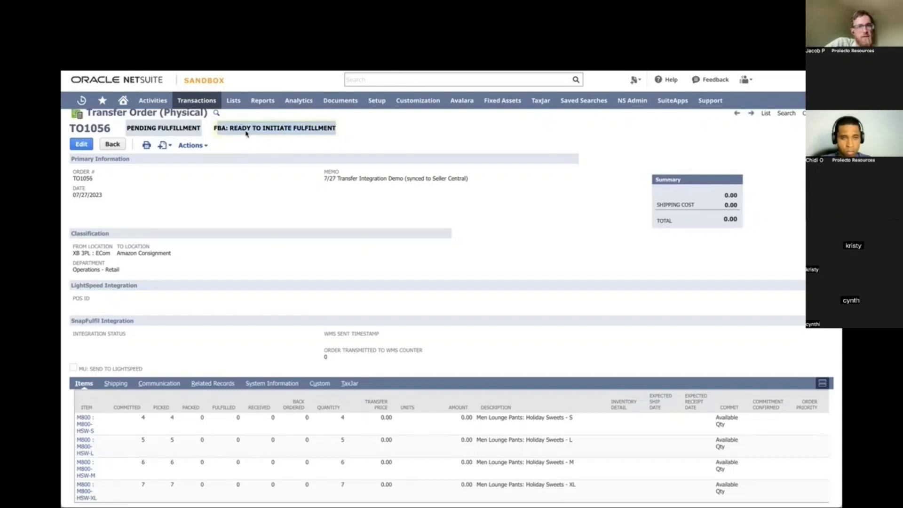
{"action": "left_click", "coordinate": [268, 138]}
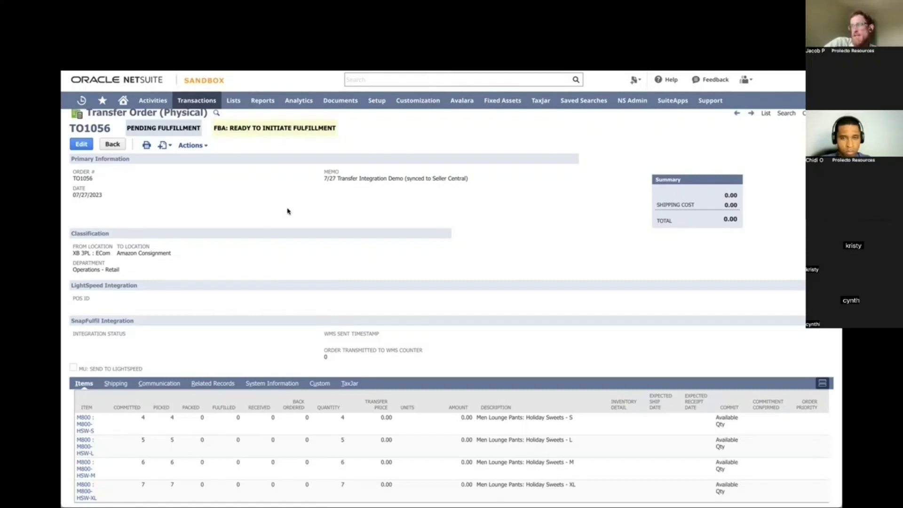
{"action": "left_click_drag", "start_coordinate": [217, 128], "coordinate": [266, 128]}
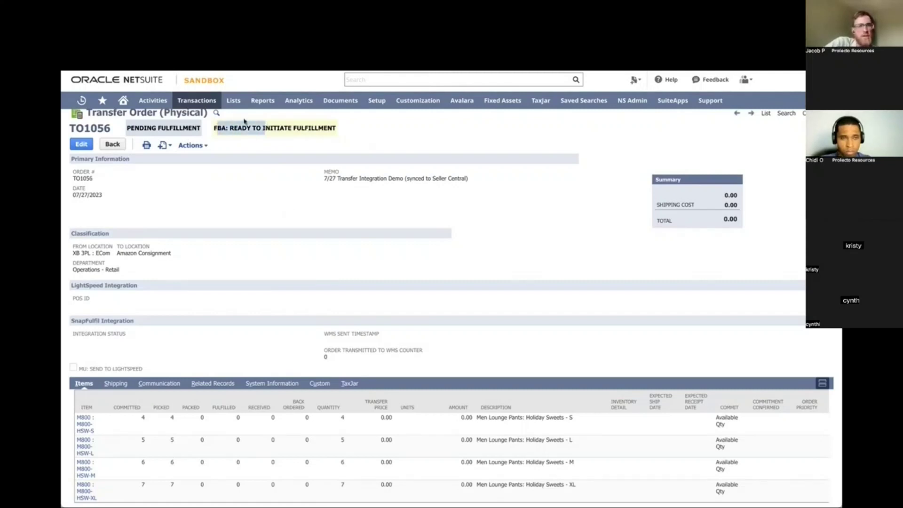
{"action": "left_click", "coordinate": [206, 159]}
- List the transfer order's related records and check the document numbers of the item fulfillments
{"action": "left_click", "coordinate": [217, 384]}
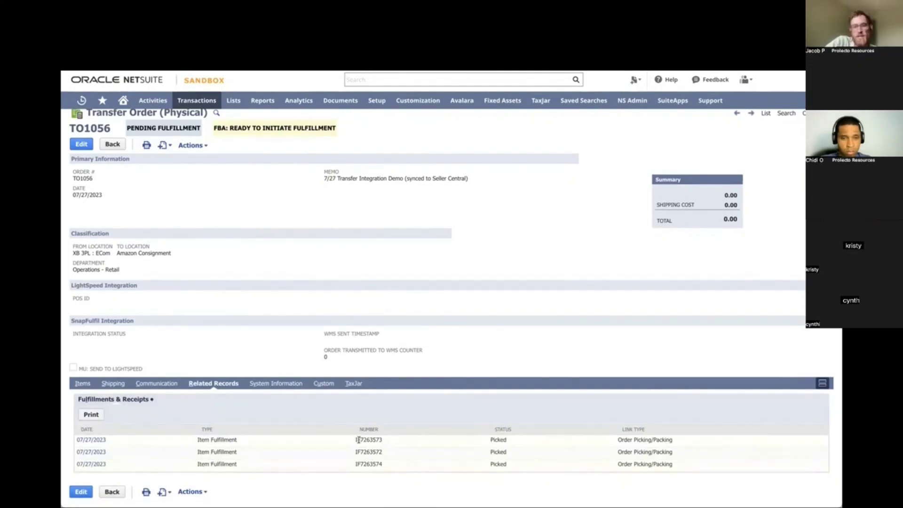
{"action": "left_click_drag", "start_coordinate": [356, 440], "coordinate": [388, 442]}
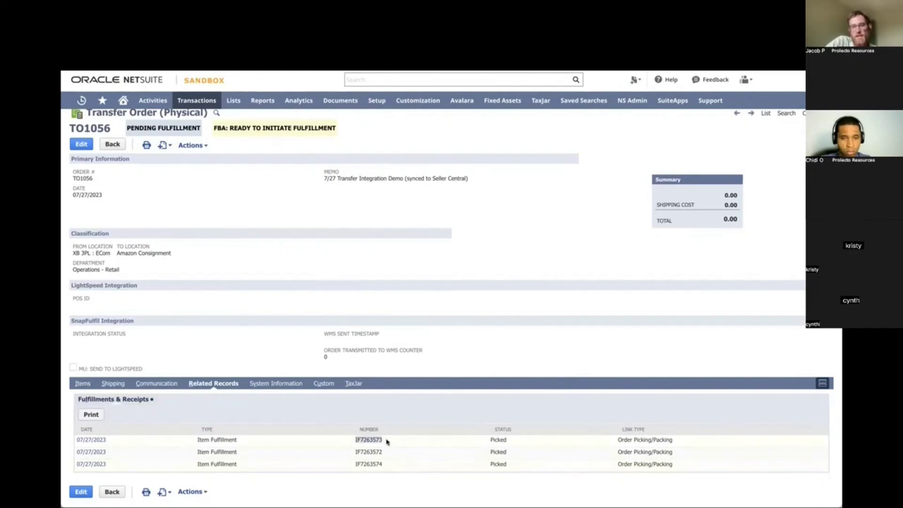
{"action": "left_click_drag", "start_coordinate": [356, 451], "coordinate": [388, 468]}
{"action": "left_click", "coordinate": [368, 465]}
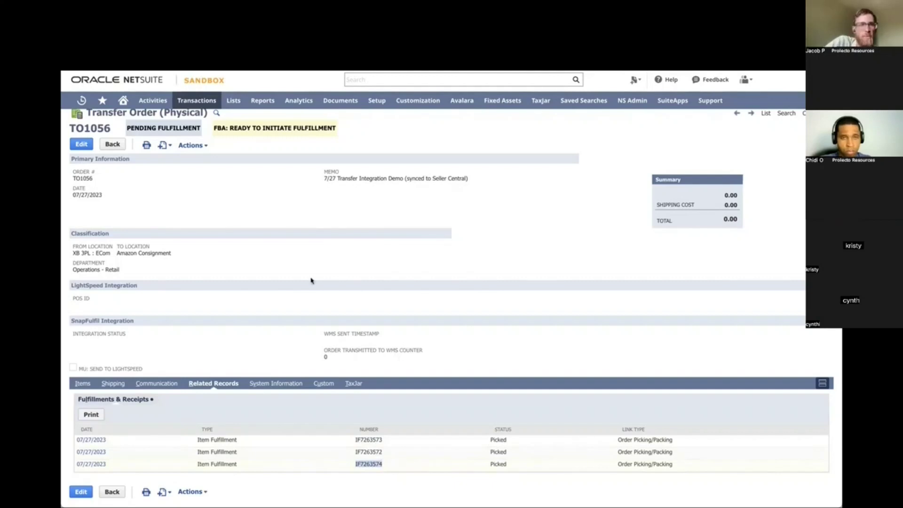
- Go through the open item fulfillments to compare their FBA statuses, ending back on the first listed fulfillment
{"action": "key", "text": "ctrl+Tab"}
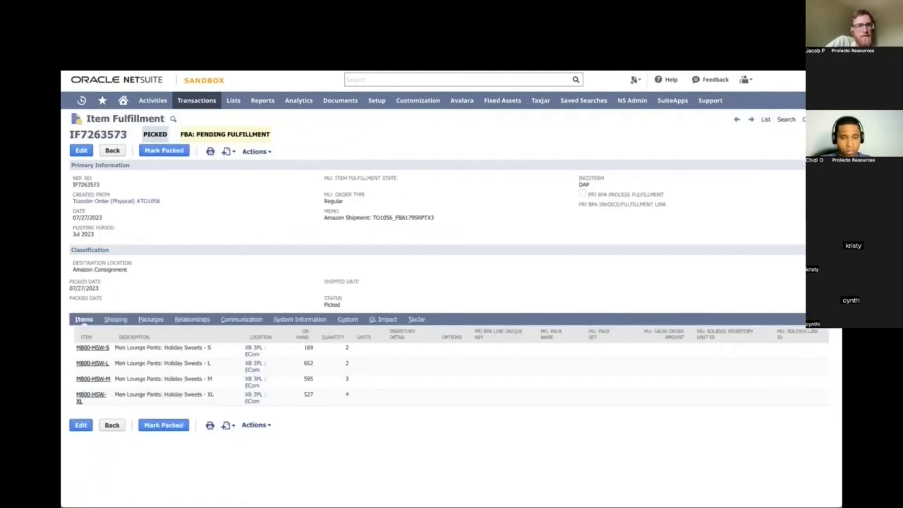
{"action": "key", "text": "ctrl+Tab"}
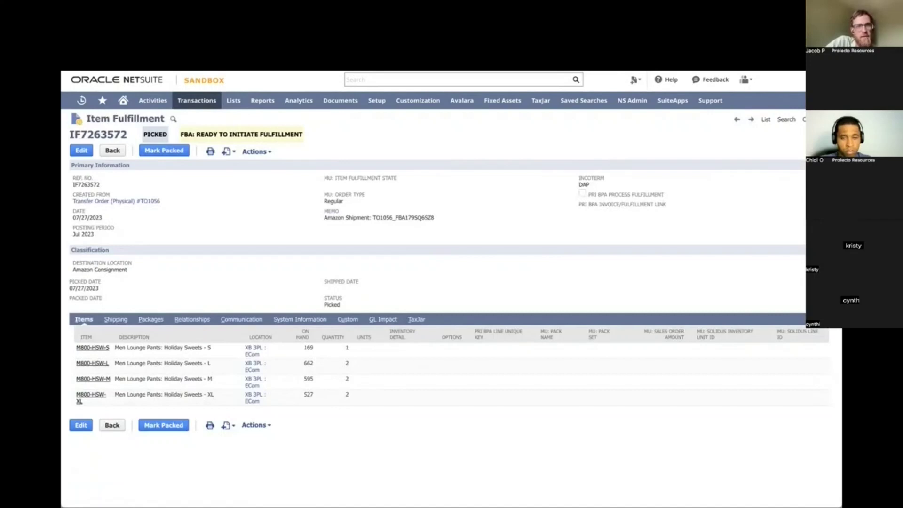
{"action": "key", "text": "ctrl+Tab"}
{"action": "key", "text": "ctrl+Tab"}
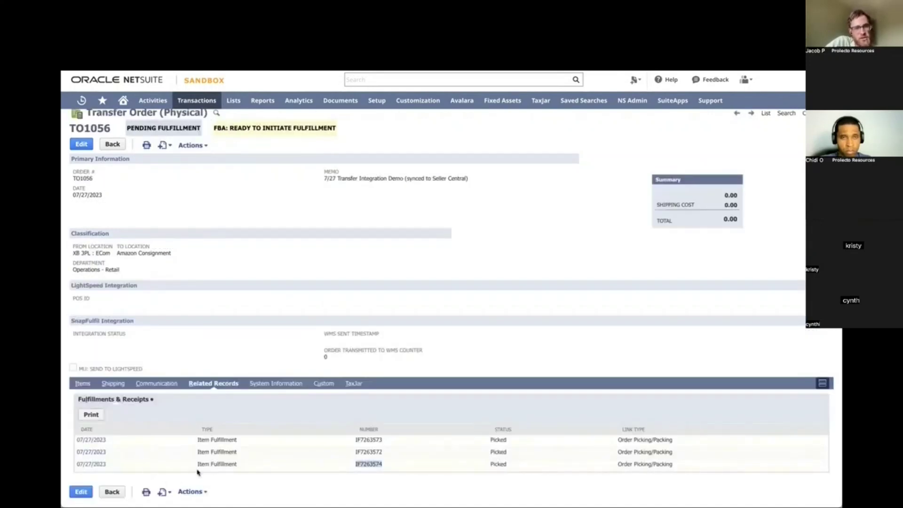
{"action": "key", "text": "ctrl+Tab"}
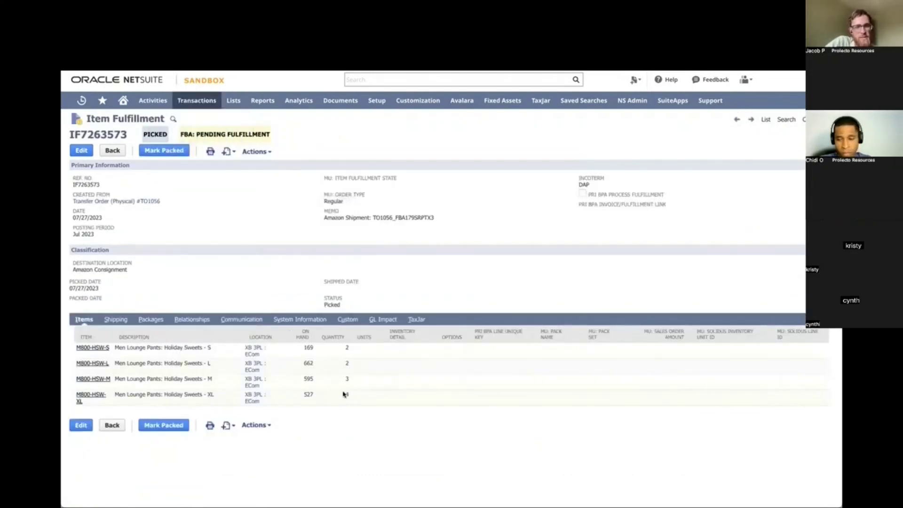
- Switch to the package details JSON and examine its carton ID, dimensions, weight and item quantities
{"action": "key", "text": "ctrl+Tab"}
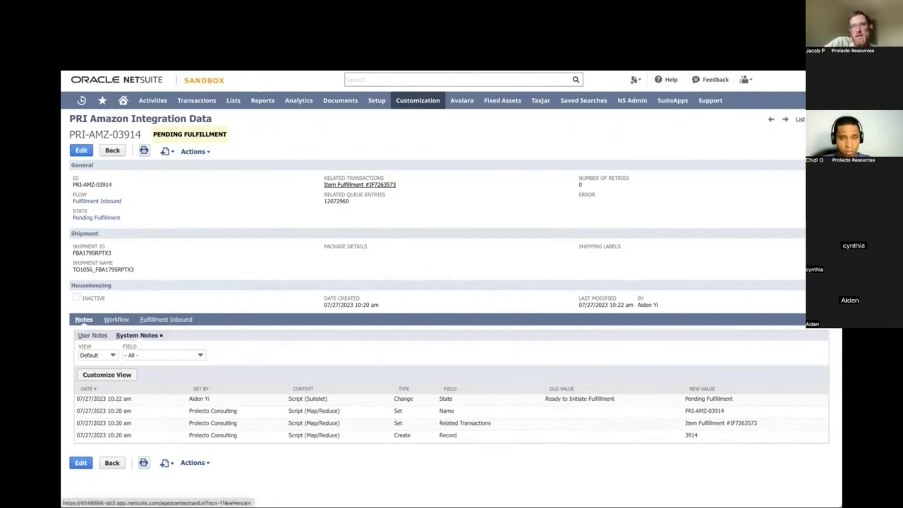
{"action": "key", "text": "ctrl+Tab"}
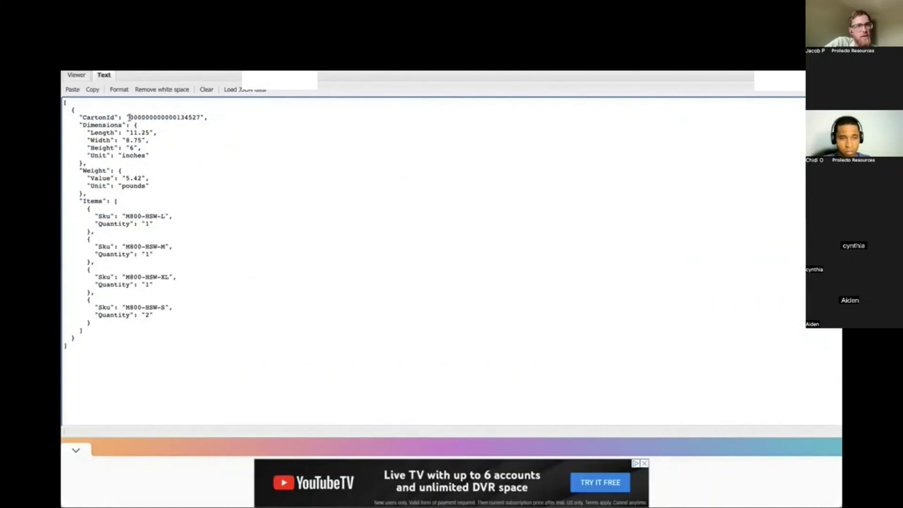
{"action": "left_click_drag", "start_coordinate": [129, 118], "coordinate": [197, 119]}
{"action": "left_click_drag", "start_coordinate": [116, 133], "coordinate": [150, 149]}
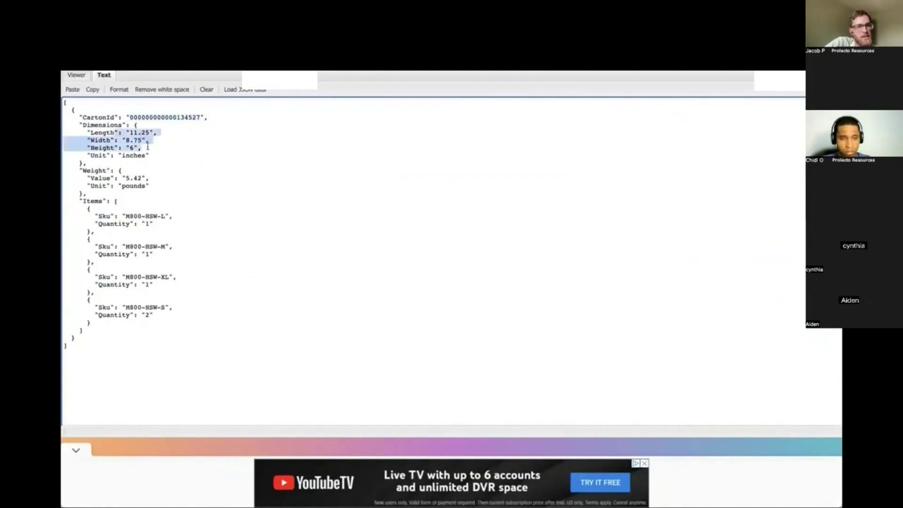
{"action": "left_click", "coordinate": [143, 176]}
{"action": "left_click_drag", "start_coordinate": [95, 179], "coordinate": [147, 179]}
{"action": "left_click_drag", "start_coordinate": [95, 224], "coordinate": [163, 230]}
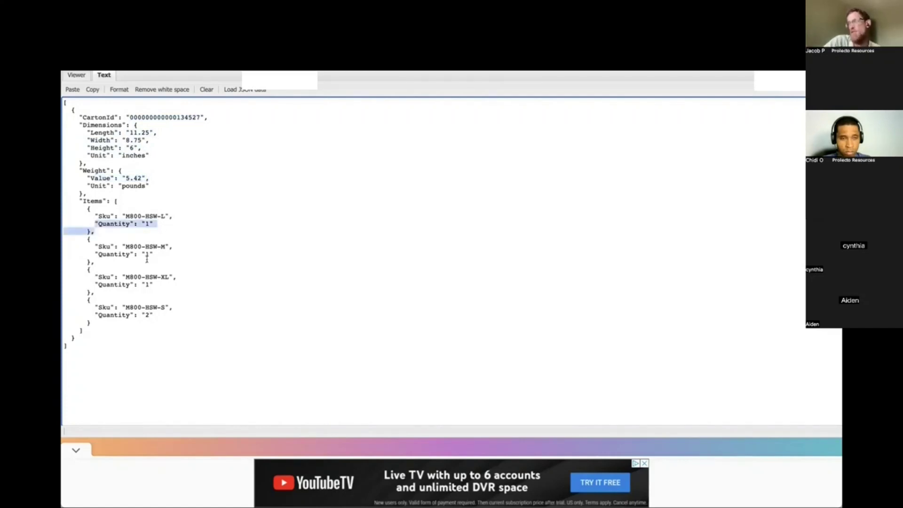
{"action": "left_click", "coordinate": [82, 199]}
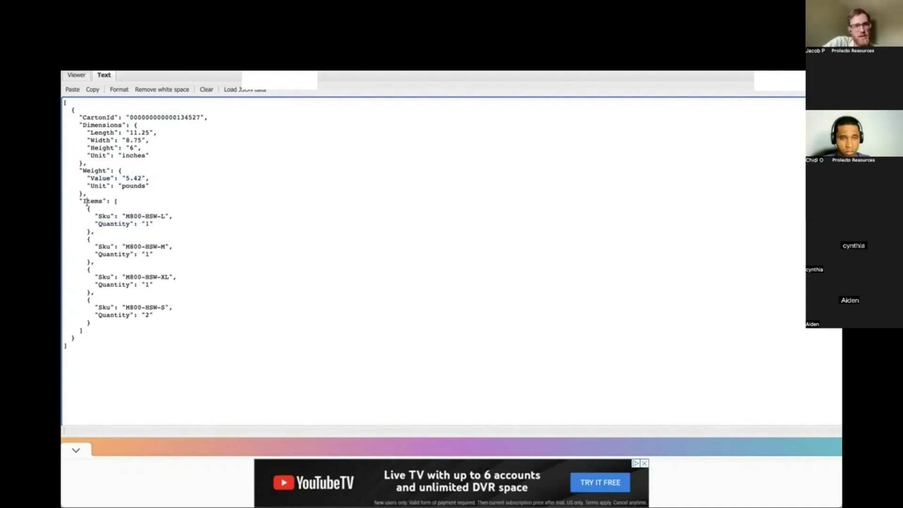
{"action": "left_click_drag", "start_coordinate": [81, 200], "coordinate": [142, 225]}
- Match the JSON quantities to the item fulfillment lines: M800-HSW-L to 2, M800-HSW-M to 3 and M800-HSW-XL to 4
{"action": "left_click", "coordinate": [145, 224]}
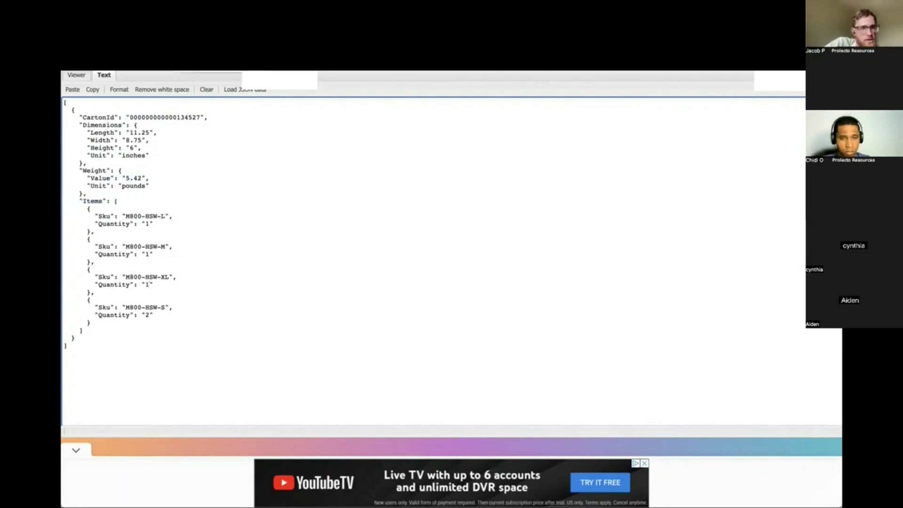
{"action": "left_click", "coordinate": [212, 71]}
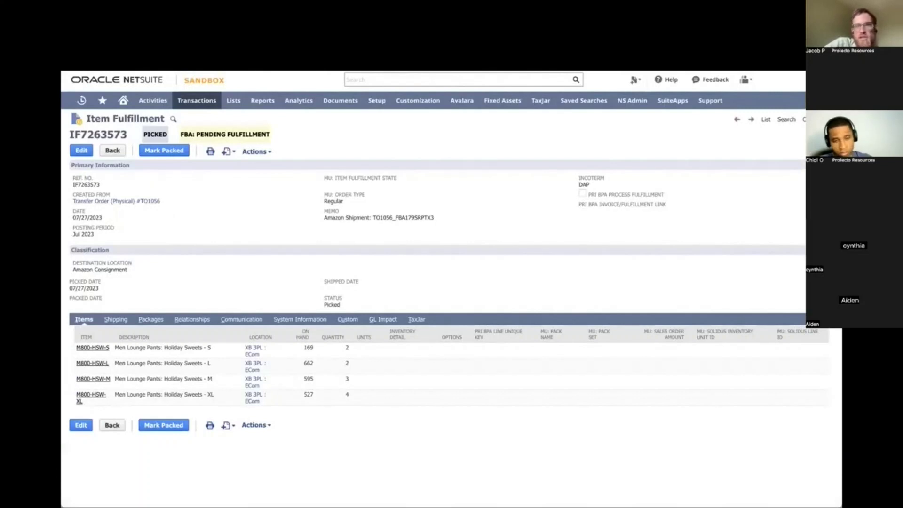
{"action": "left_click", "coordinate": [607, 72]}
{"action": "left_click", "coordinate": [149, 223]}
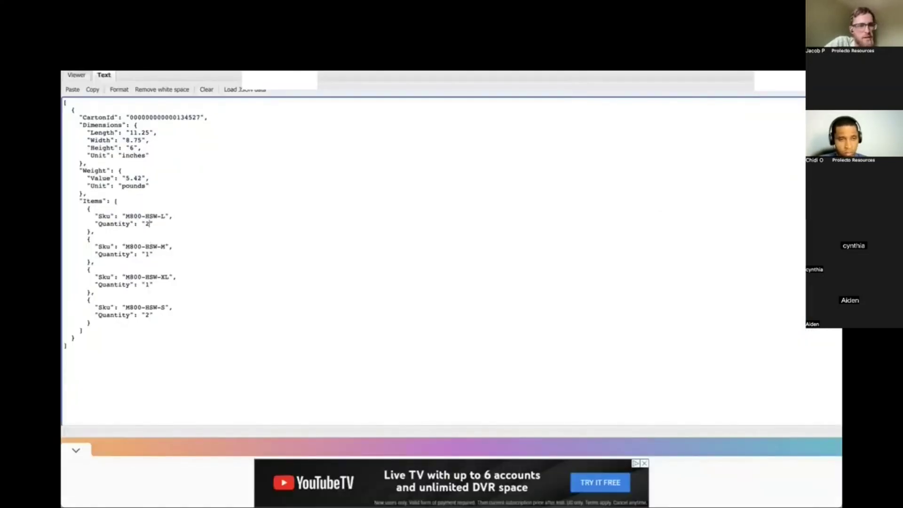
{"action": "left_click", "coordinate": [149, 254]}
{"action": "key", "text": "BackSpace"}
{"action": "type", "text": "3"}
{"action": "left_click", "coordinate": [149, 285]}
{"action": "key", "text": "BackSpace"}
{"action": "type", "text": "4"}
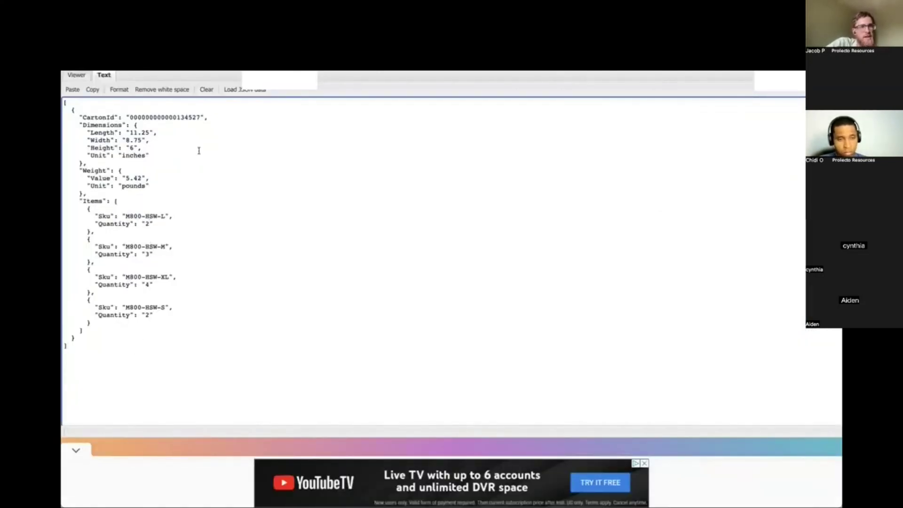
- Copy the complete carton JSON into the Package Details of the fulfillment's Amazon integration record and save it
{"action": "left_click_drag", "start_coordinate": [95, 352], "coordinate": [64, 103]}
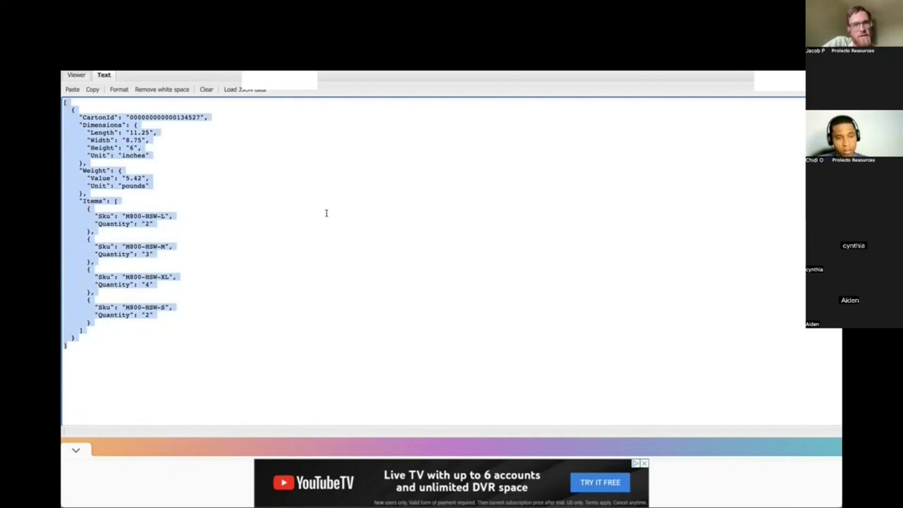
{"action": "left_click", "coordinate": [311, 200]}
{"action": "key", "text": "ctrl+Tab"}
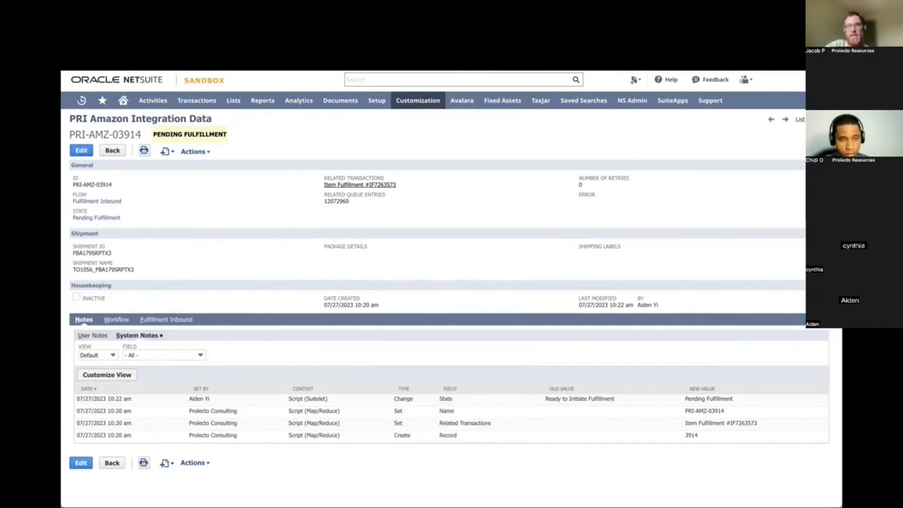
{"action": "key", "text": "alt+Tab"}
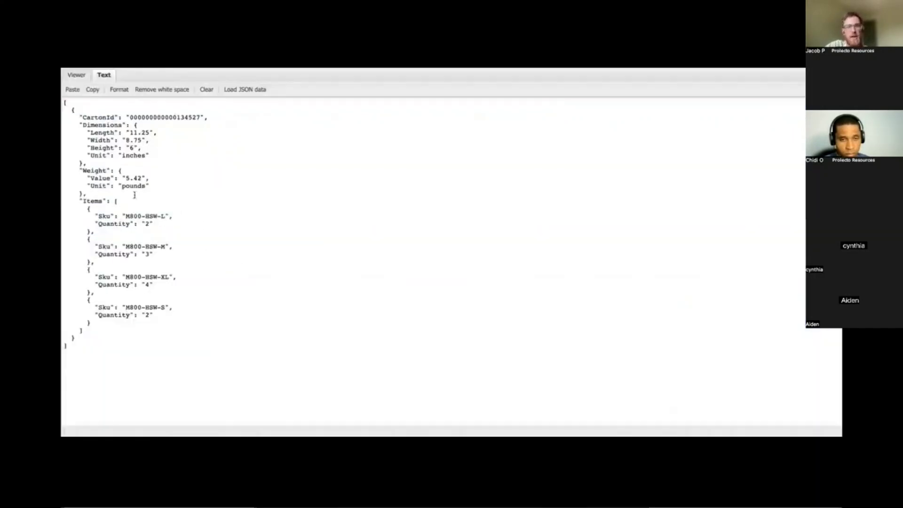
{"action": "key", "text": "alt+Tab"}
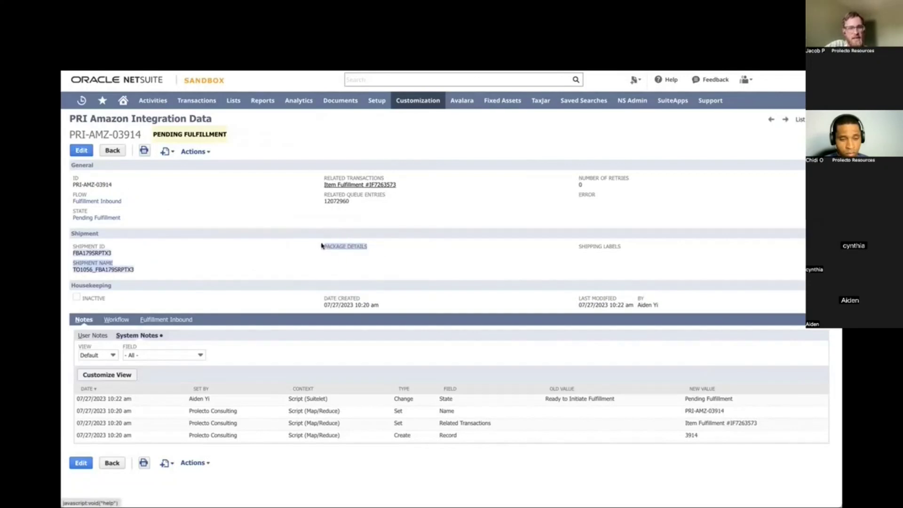
{"action": "left_click", "coordinate": [81, 150]}
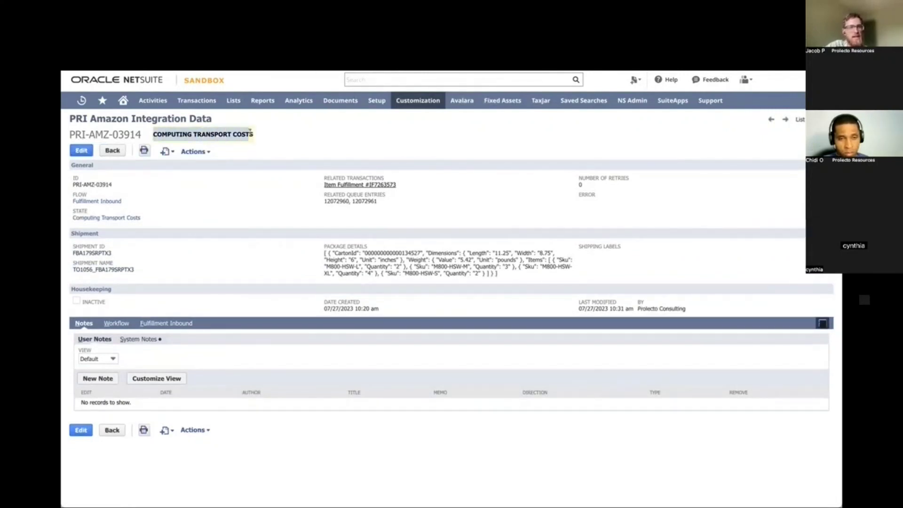
- Compare the FBA status on the item fulfillment with the integration record's state and package details
{"action": "key", "text": "ctrl+shift+Tab"}
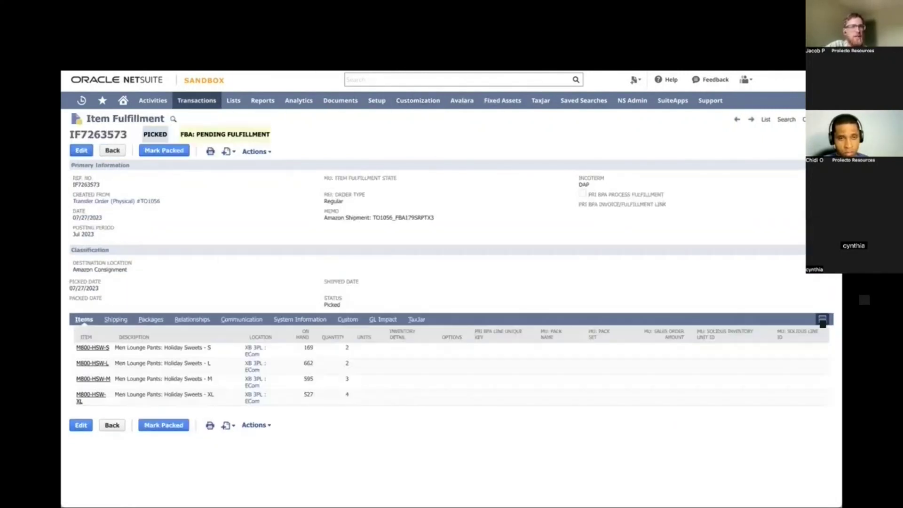
{"action": "left_click_drag", "start_coordinate": [195, 134], "coordinate": [299, 135]}
{"action": "key", "text": "ctrl+Tab"}
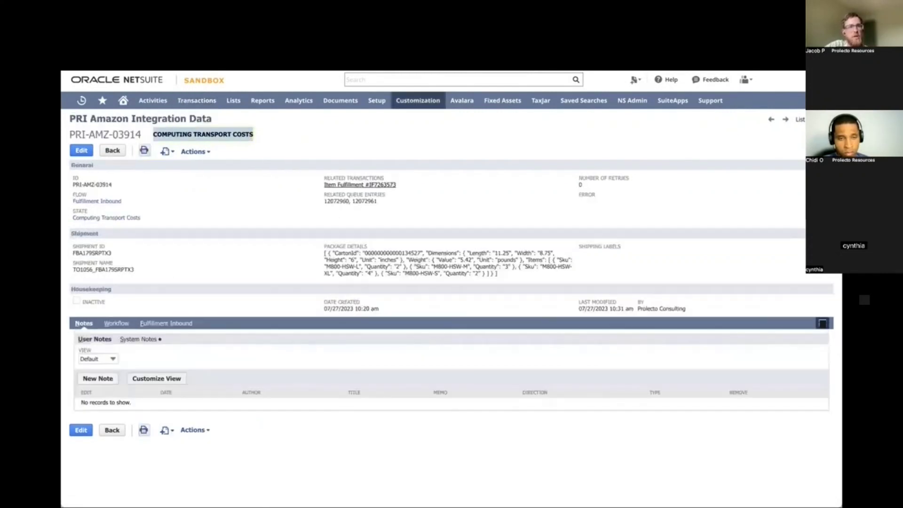
{"action": "left_click", "coordinate": [191, 218]}
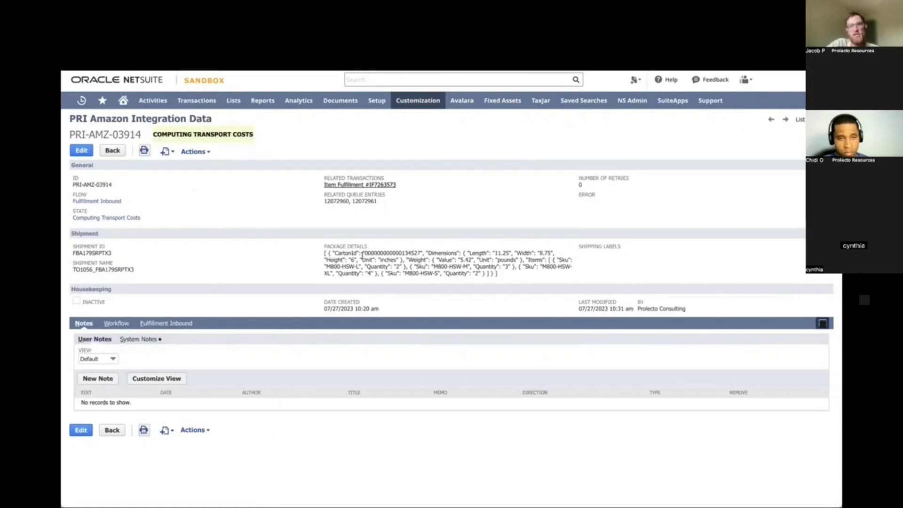
{"action": "left_click_drag", "start_coordinate": [361, 260], "coordinate": [424, 261]}
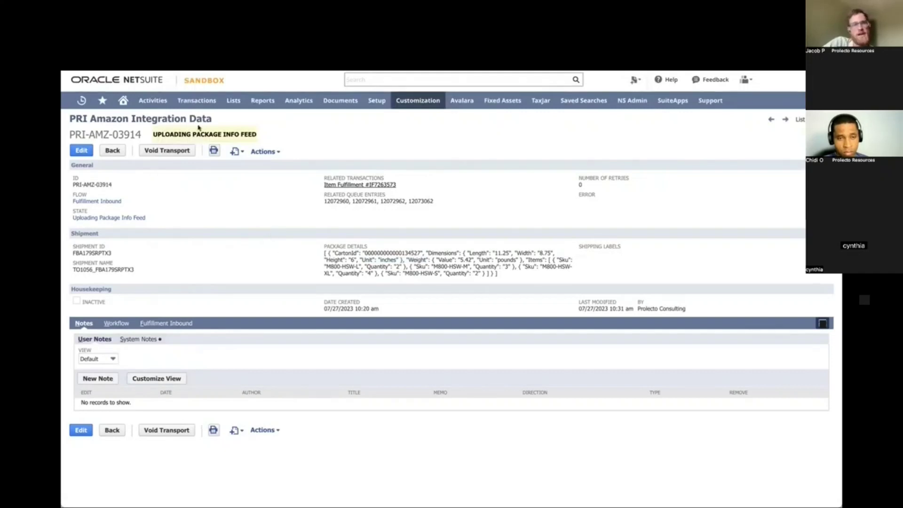
{"action": "left_click_drag", "start_coordinate": [156, 132], "coordinate": [257, 137]}
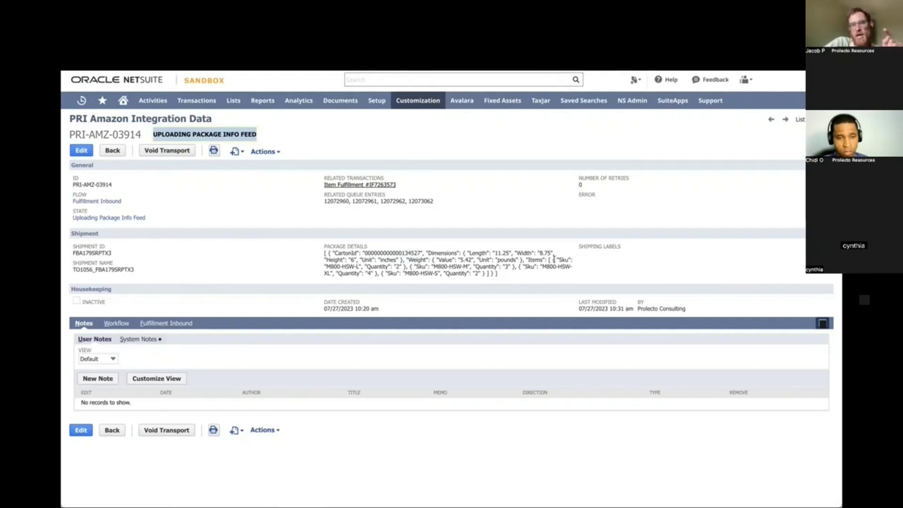
{"action": "left_click_drag", "start_coordinate": [555, 259], "coordinate": [556, 274]}
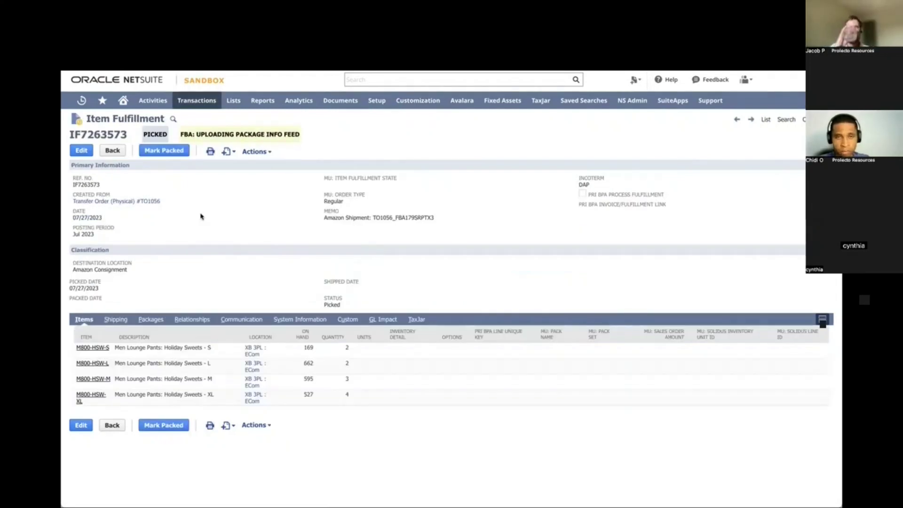
- Review the integration record's inbound data and system notes, refresh it, and return to the item fulfillment
{"action": "key", "text": "alt+Left"}
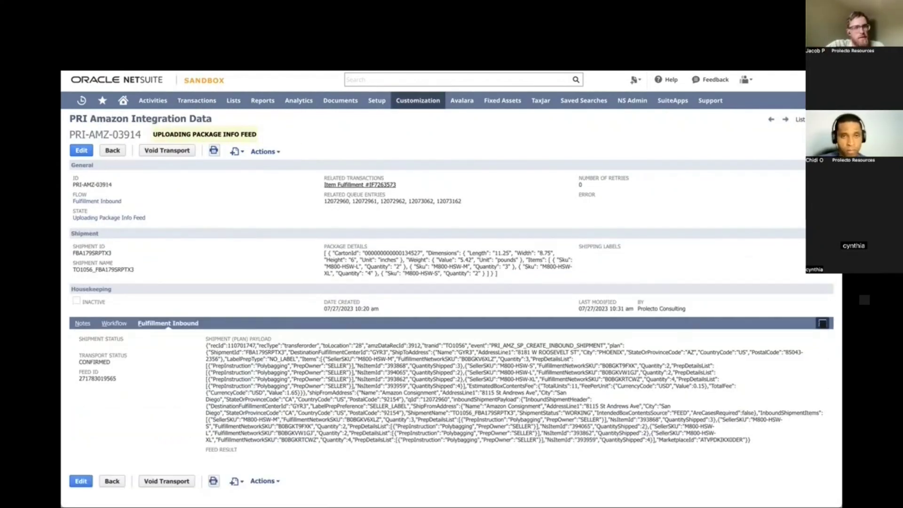
{"action": "left_click", "coordinate": [84, 323]}
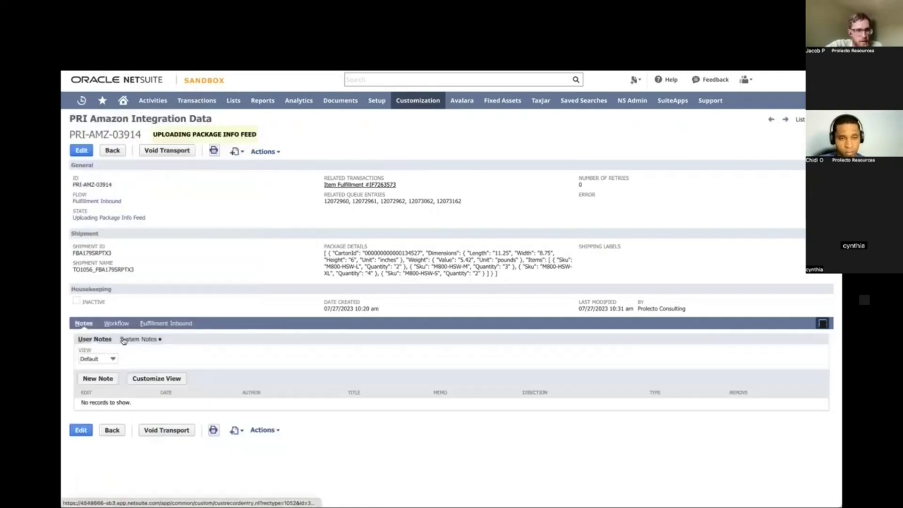
{"action": "left_click", "coordinate": [137, 339]}
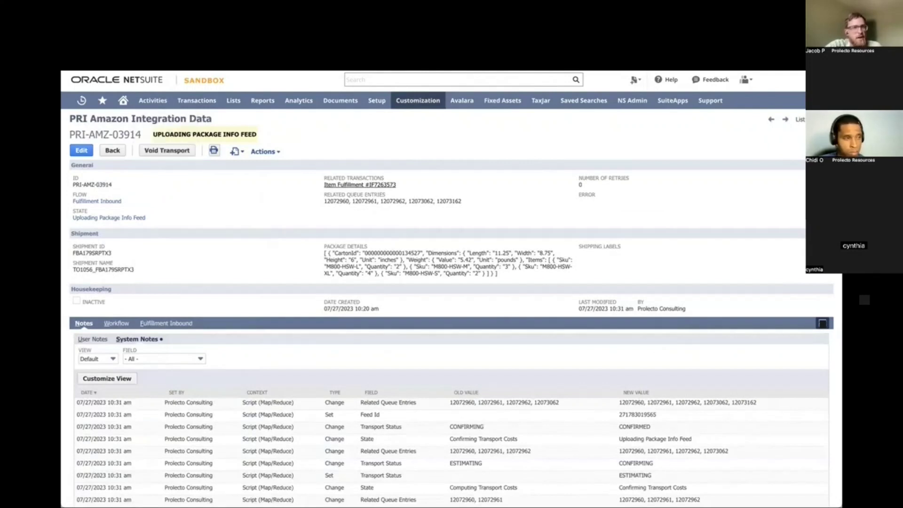
{"action": "key", "text": "F5"}
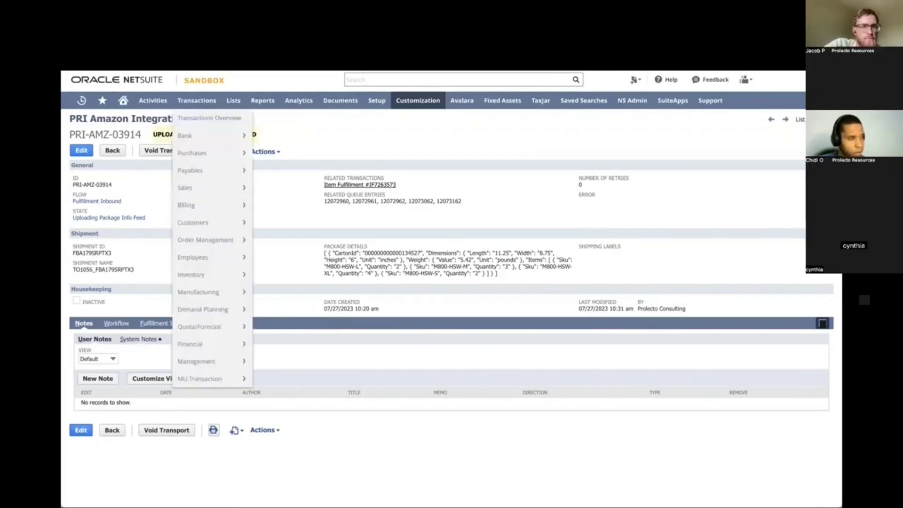
{"action": "key", "text": "ctrl+Tab"}
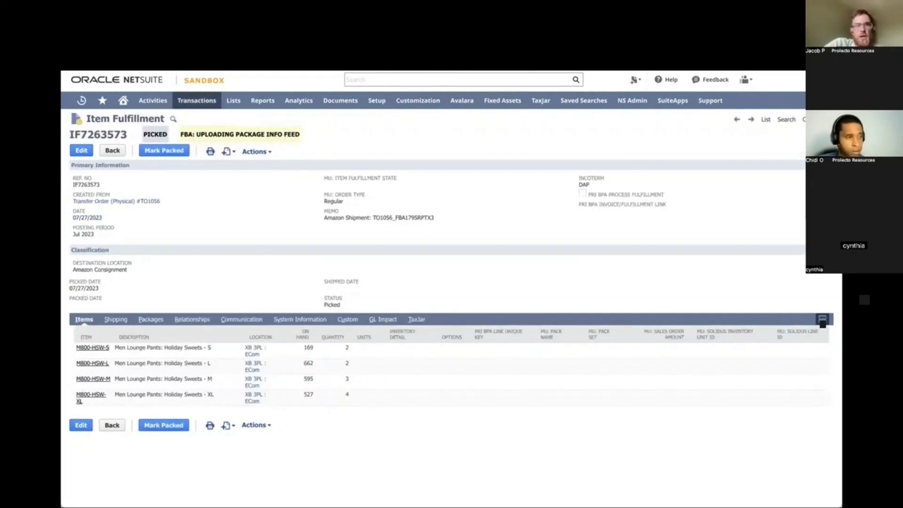
- Bring up the transfer order with the Amazon Outbound Transfer Error and inspect its header and item lines
{"action": "key", "text": "ctrl+Tab"}
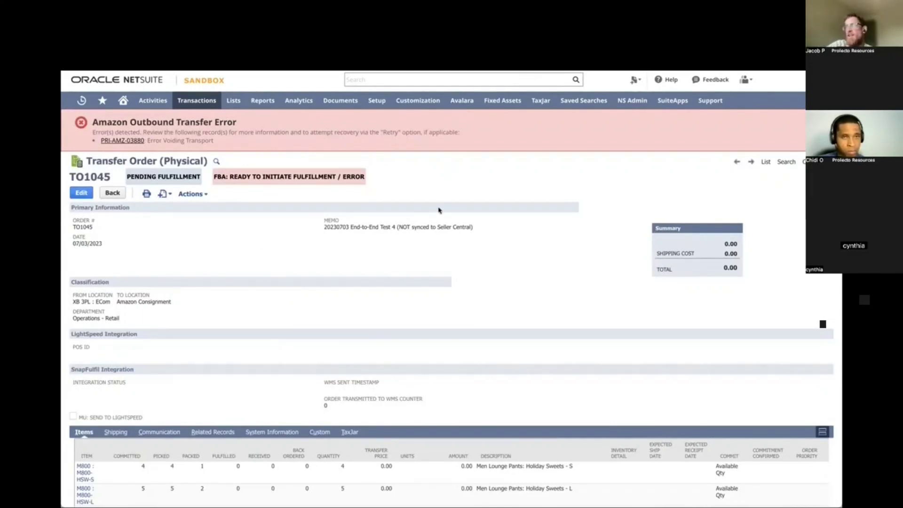
{"action": "left_click_drag", "start_coordinate": [87, 160], "coordinate": [189, 156]}
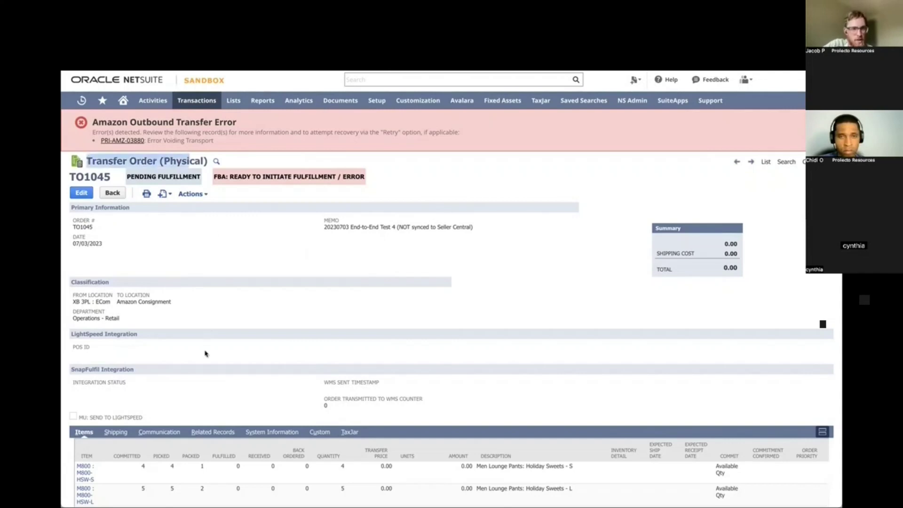
{"action": "scroll", "coordinate": [205, 354], "scroll_direction": "down", "scroll_amount": 3}
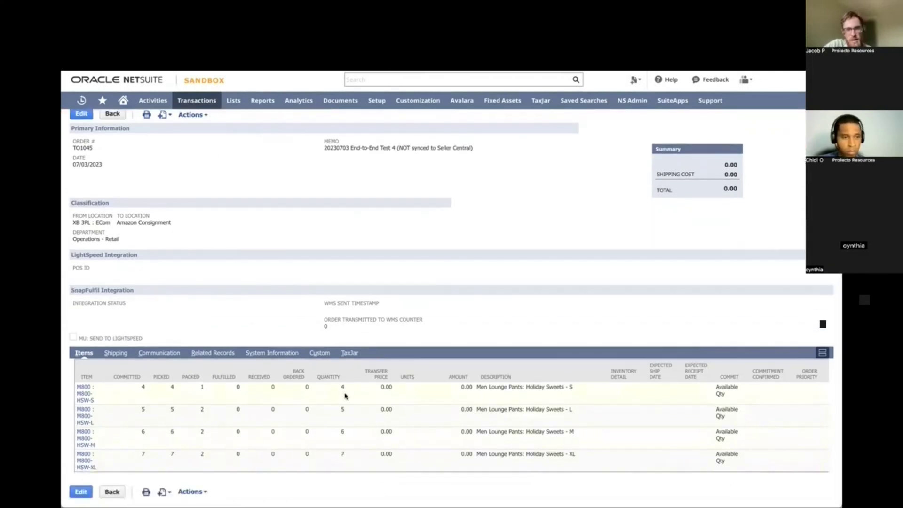
{"action": "scroll", "coordinate": [511, 352], "scroll_direction": "up", "scroll_amount": 2}
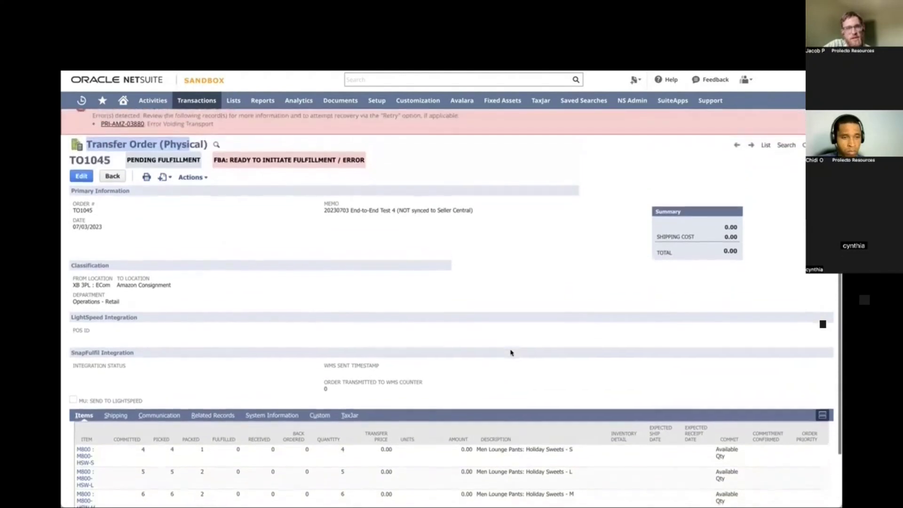
- List the failed transfer order's related records and examine its item fulfillments
{"action": "left_click", "coordinate": [217, 414]}
{"action": "left_click_drag", "start_coordinate": [195, 443], "coordinate": [273, 468]}
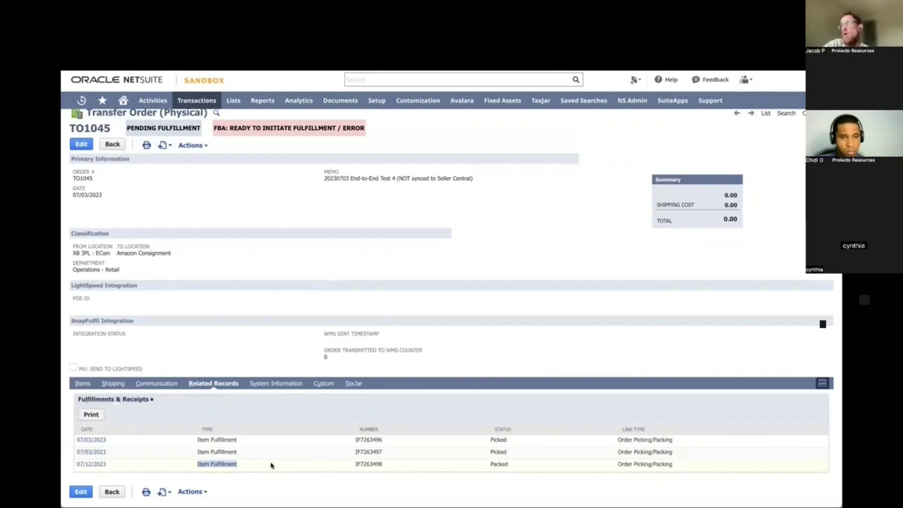
{"action": "left_click", "coordinate": [206, 451]}
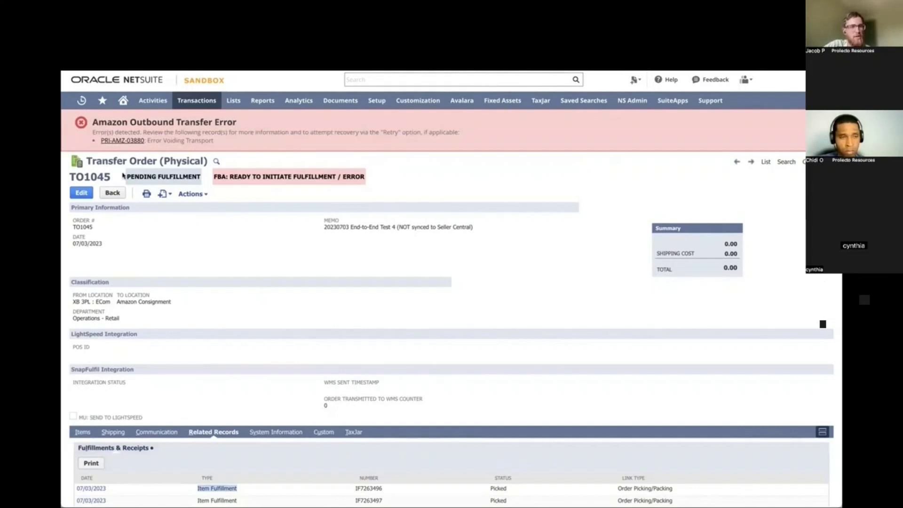
{"action": "scroll", "coordinate": [211, 309], "scroll_direction": "down", "scroll_amount": 1}
{"action": "scroll", "coordinate": [212, 309], "scroll_direction": "down", "scroll_amount": 2}
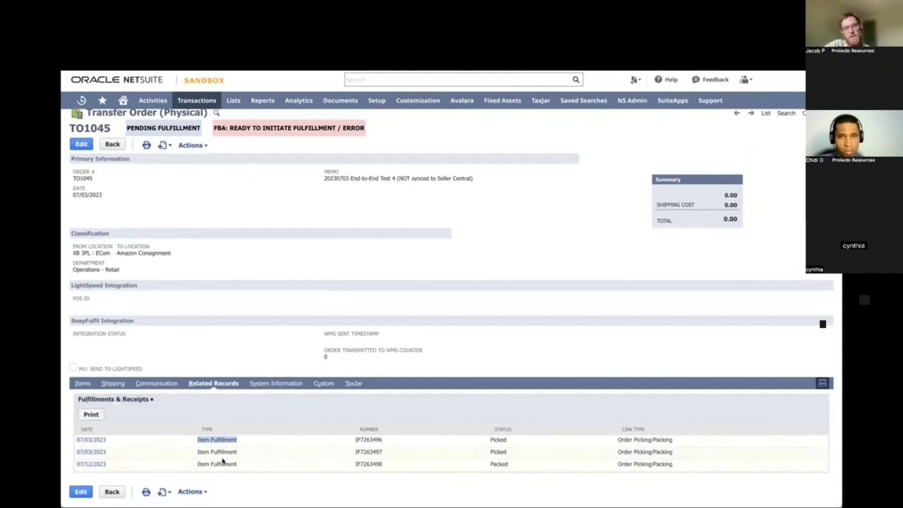
- Open the integration record named in the transfer order's error banner and examine its error text and status
{"action": "scroll", "coordinate": [211, 358], "scroll_direction": "up", "scroll_amount": 3}
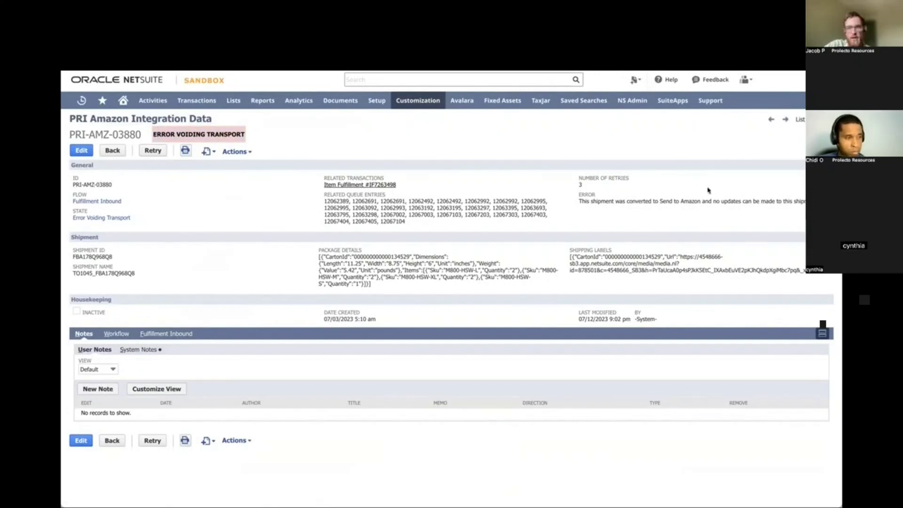
{"action": "left_click_drag", "start_coordinate": [579, 201], "coordinate": [806, 202]}
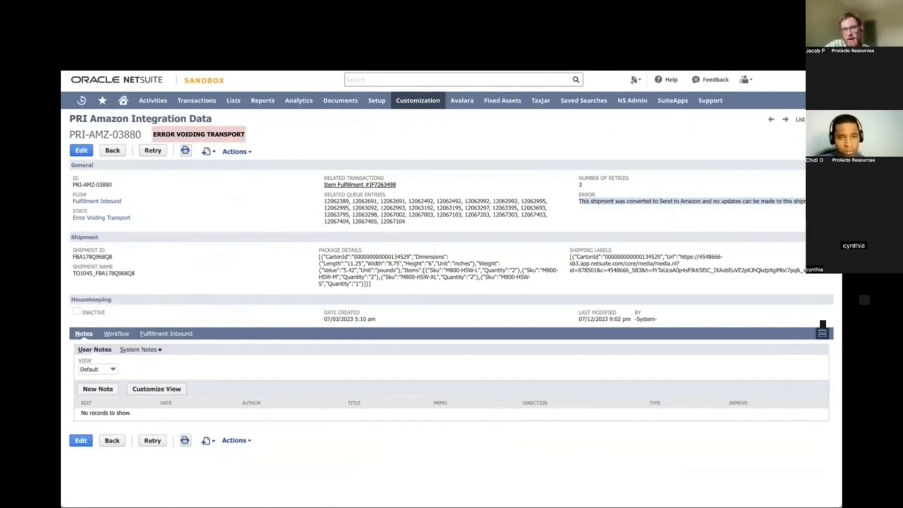
{"action": "left_click", "coordinate": [173, 136]}
{"action": "left_click_drag", "start_coordinate": [152, 139], "coordinate": [244, 139]}
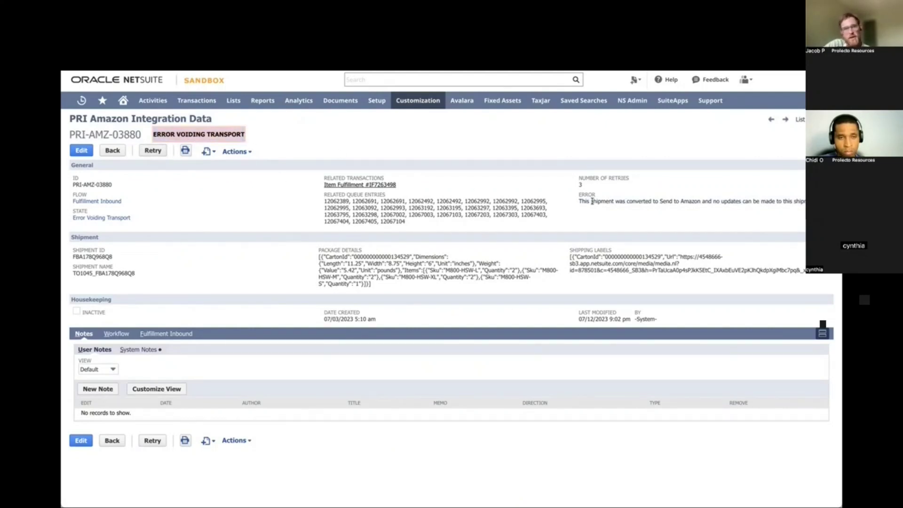
- Open the item fulfillment linked to the failed integration record and compare its FBA status with the transfer order's and the other fulfillments' statuses
{"action": "left_click", "coordinate": [371, 186]}
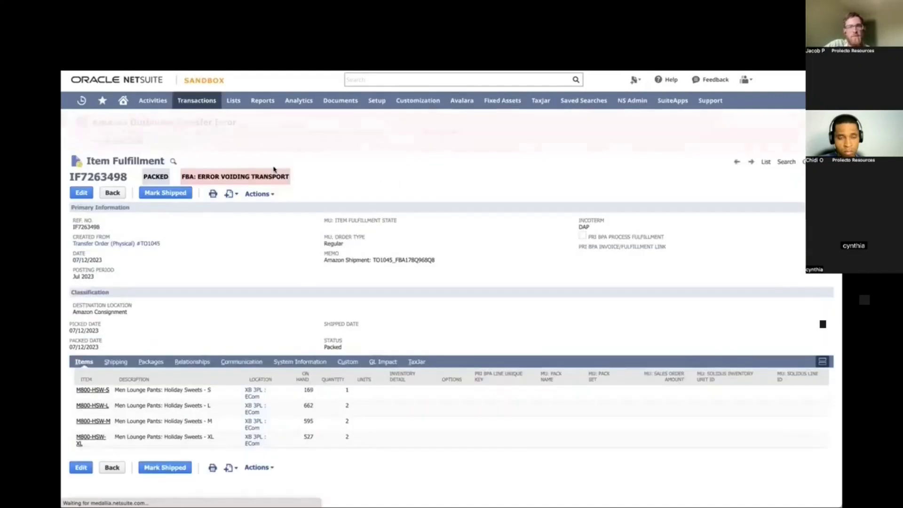
{"action": "left_click", "coordinate": [501, 71]}
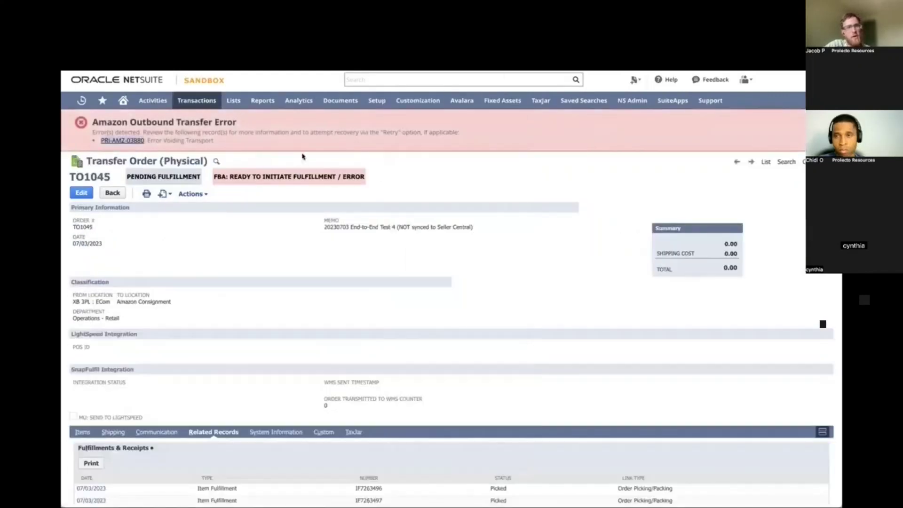
{"action": "left_click", "coordinate": [632, 72]}
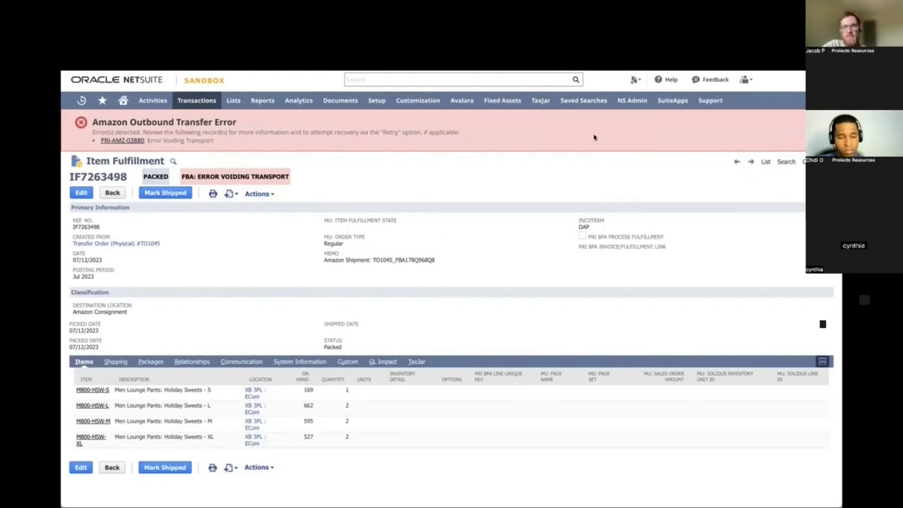
{"action": "key", "text": "ctrl+Tab"}
{"action": "key", "text": "ctrl+Tab"}
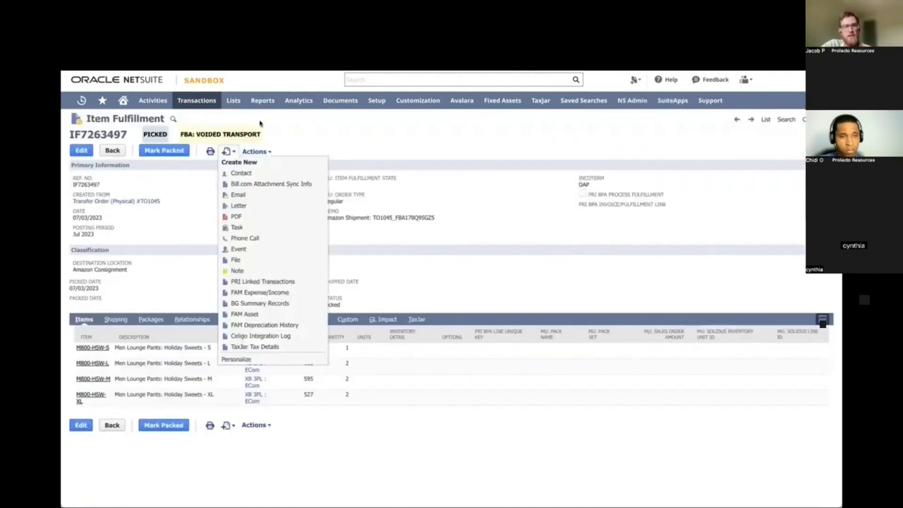
{"action": "key", "text": "ctrl+Tab"}
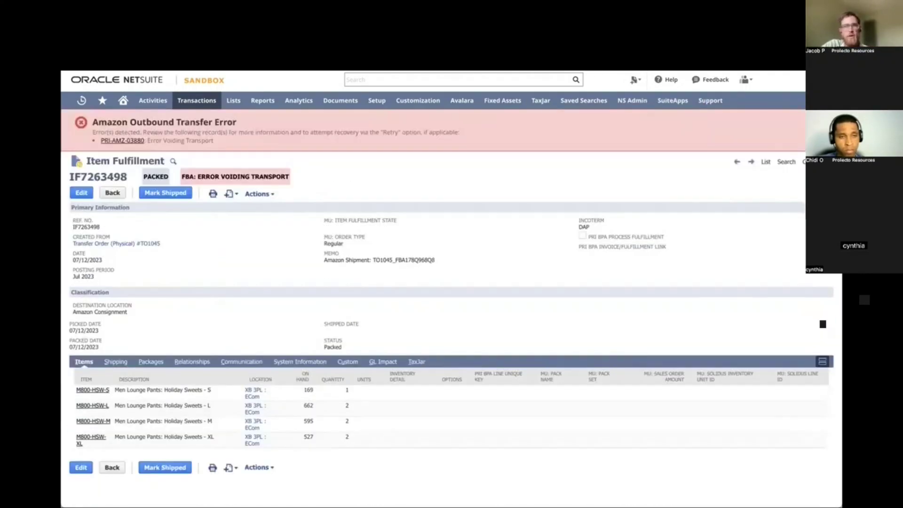
{"action": "key", "text": "ctrl+Tab"}
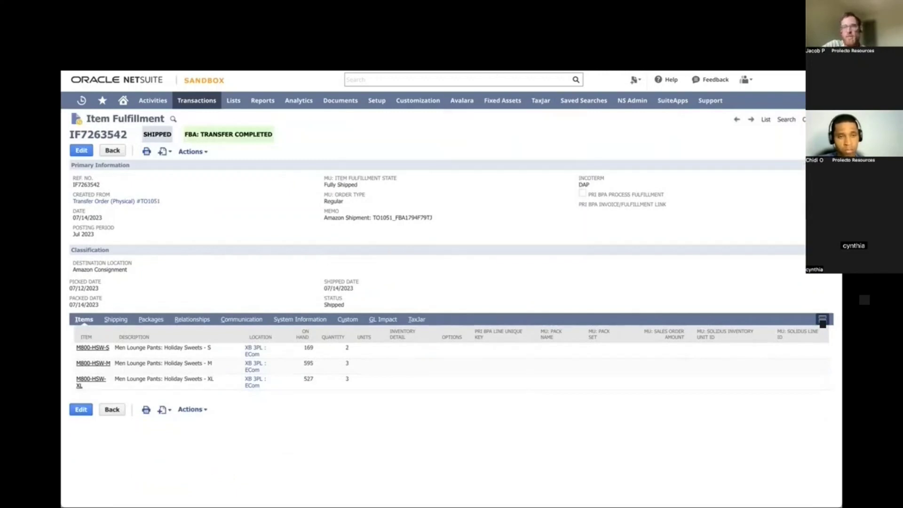
{"action": "key", "text": "alt+Left"}
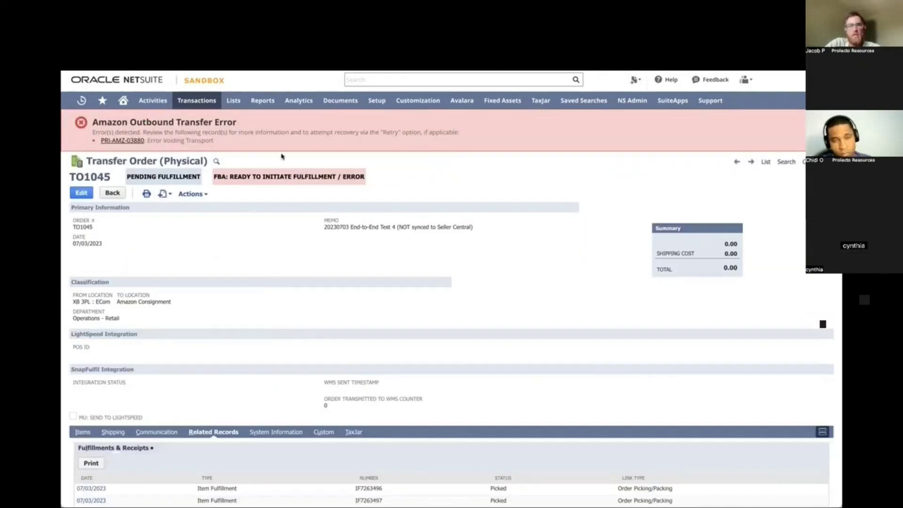
- Switch to the Amazon Transfer Order Integration Demo deck in Google Slides and add an email note to the "Error Notifications" text on slide 5
{"action": "key", "text": "ctrl+Tab"}
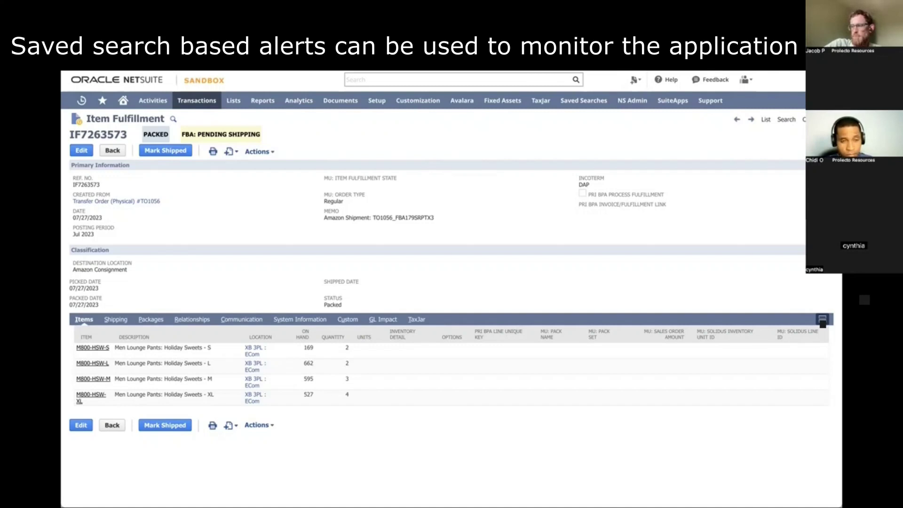
{"action": "key", "text": "alt+Tab"}
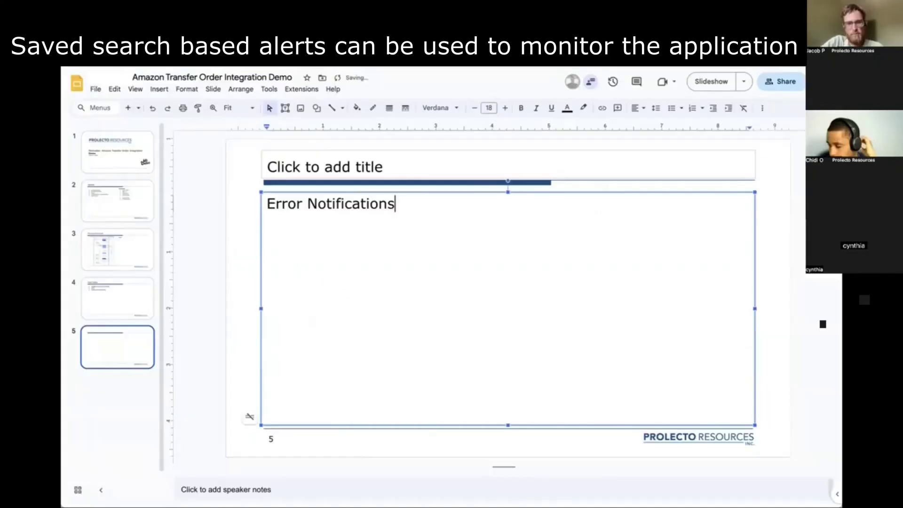
{"action": "type", "text": "emaiul"}
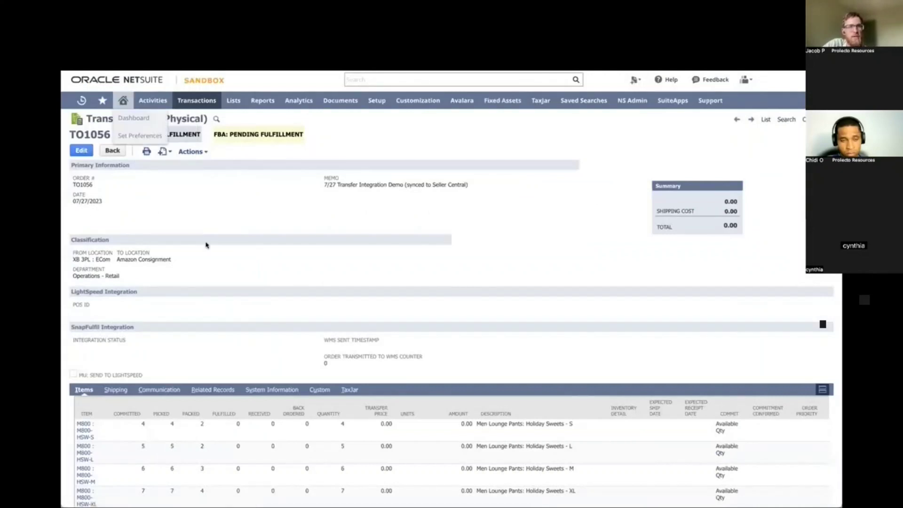
- Switch back to NetSuite and compare the FBA status of the 7/27 Transfer Integration Demo transfer order with those of its item fulfillments
{"action": "left_click_drag", "start_coordinate": [230, 135], "coordinate": [306, 138]}
{"action": "key", "text": "ctrl+Tab"}
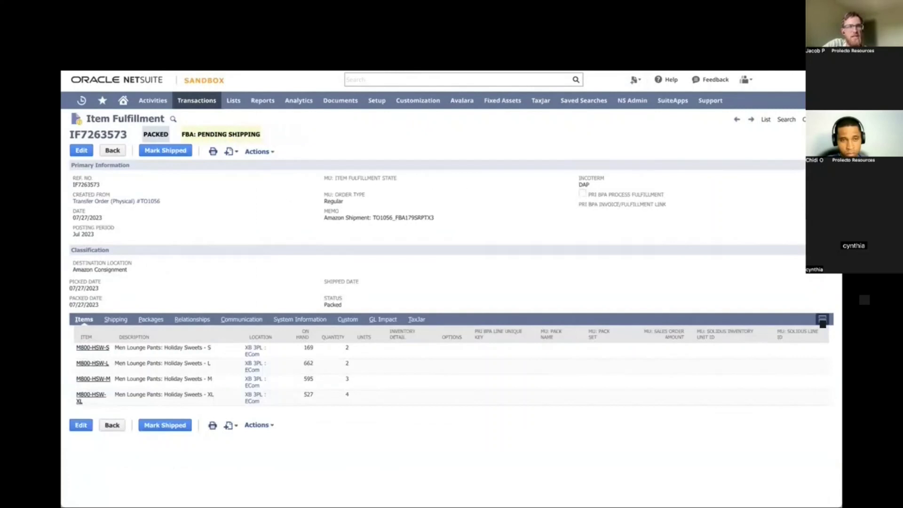
{"action": "key", "text": "ctrl+Tab"}
{"action": "key", "text": "ctrl+Tab"}
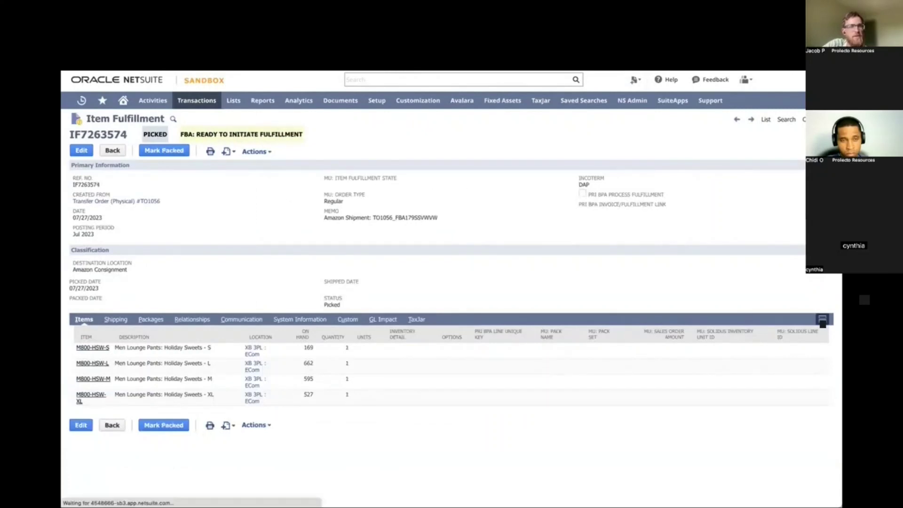
{"action": "key", "text": "alt+Left"}
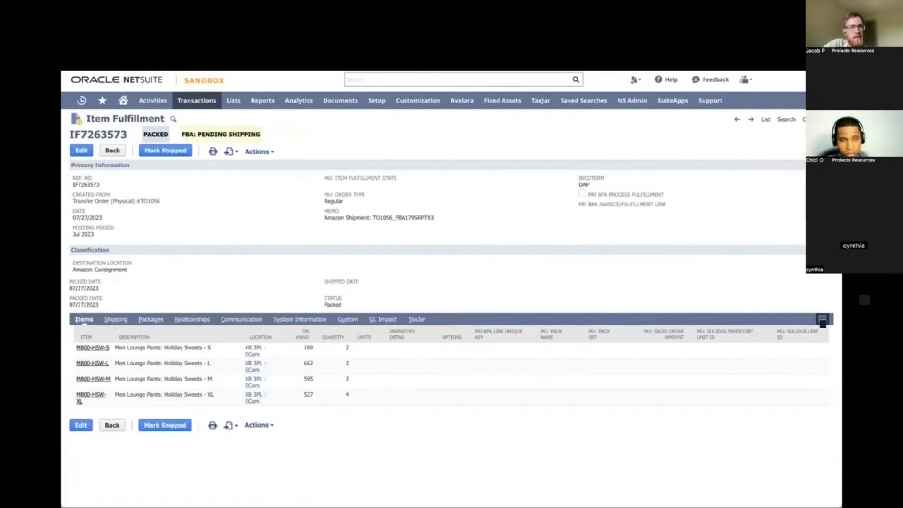
{"action": "key", "text": "ctrl+Tab"}
{"action": "key", "text": "ctrl+shift+Tab"}
- Return to the demo order's packed item fulfillment and highlight its FBA status text
{"action": "key", "text": "ctrl+shift+Tab"}
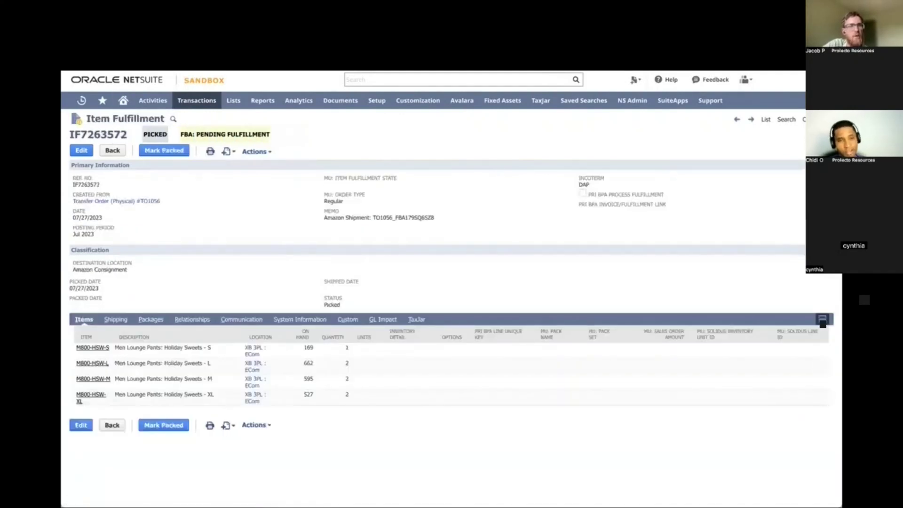
{"action": "key", "text": "ctrl+Tab"}
{"action": "key", "text": "ctrl+shift+Tab"}
{"action": "key", "text": "ctrl+Tab"}
{"action": "key", "text": "alt+Left"}
{"action": "key", "text": "alt+Left"}
{"action": "key", "text": "alt+Right"}
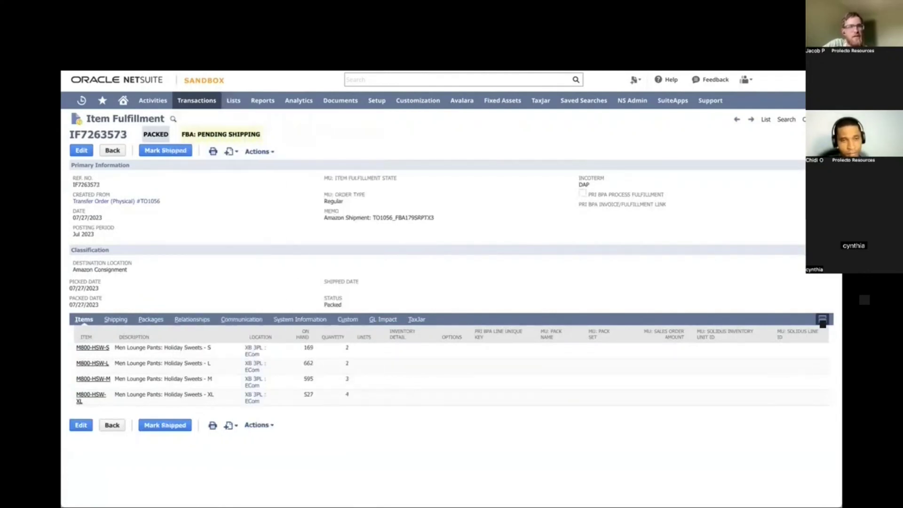
{"action": "triple_click", "coordinate": [244, 132]}
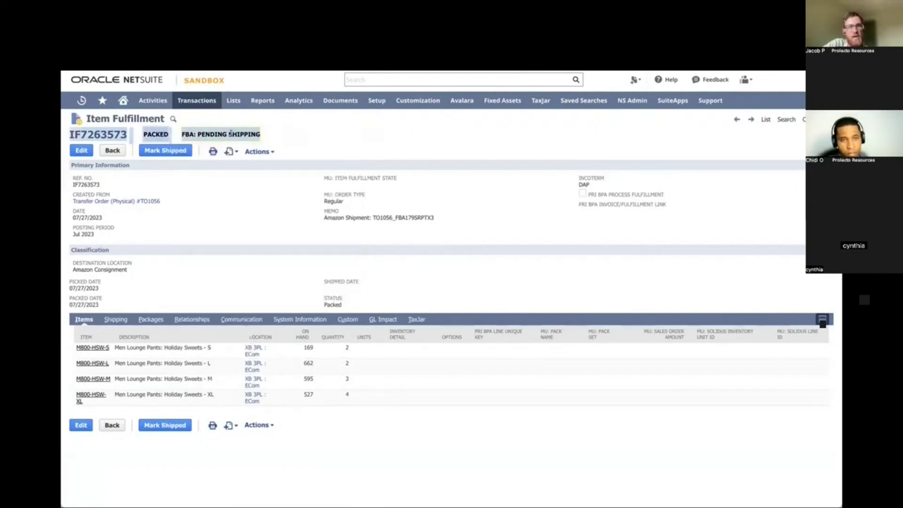
{"action": "left_click_drag", "start_coordinate": [198, 134], "coordinate": [263, 134]}
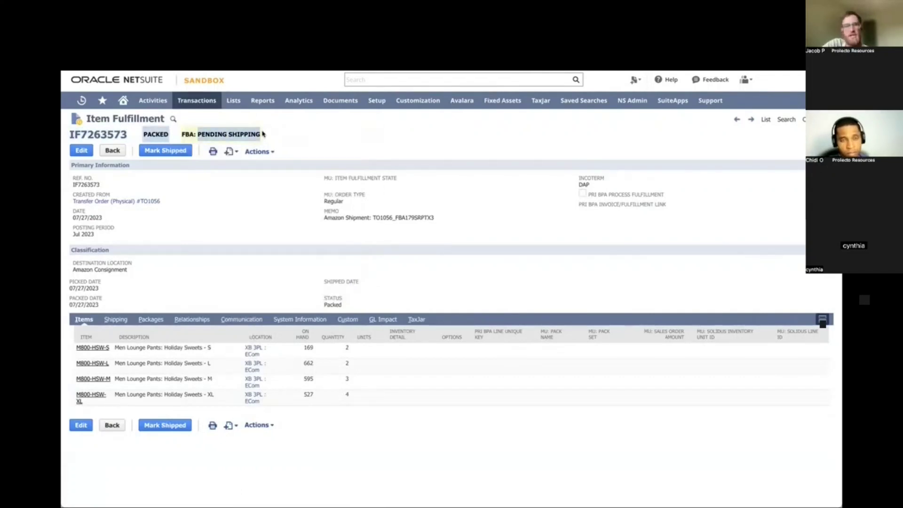
- Bring up the packed fulfillment's Amazon integration record, refresh it, and check its state
{"action": "key", "text": "ctrl+Tab"}
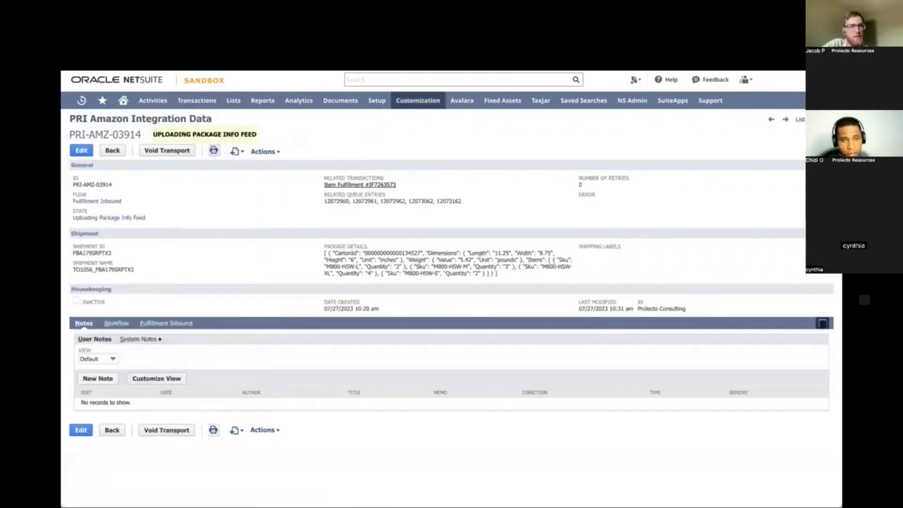
{"action": "key", "text": "ctrl+shift+Tab"}
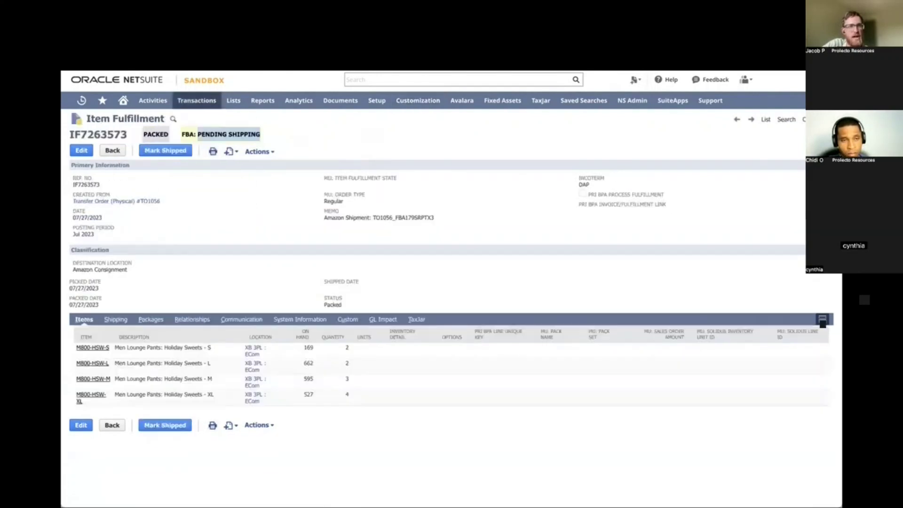
{"action": "key", "text": "ctrl+Tab"}
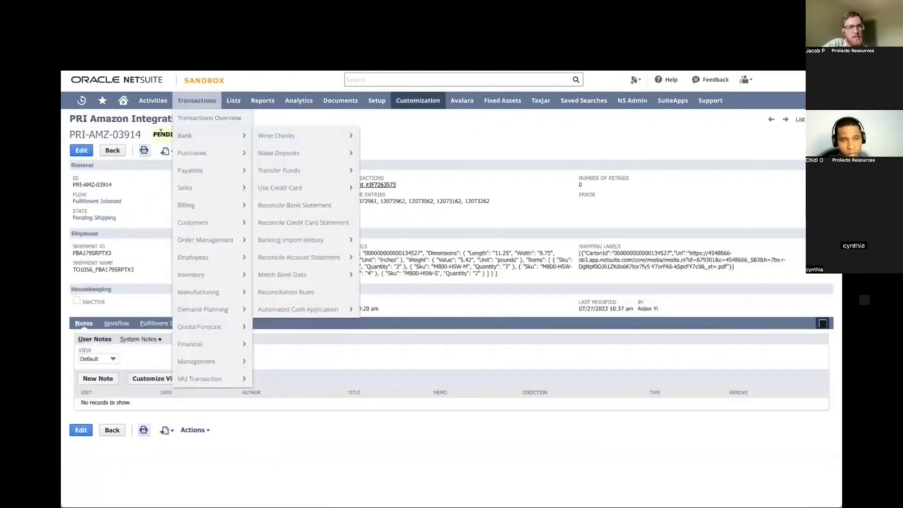
{"action": "triple_click", "coordinate": [166, 134]}
{"action": "left_click", "coordinate": [170, 134]}
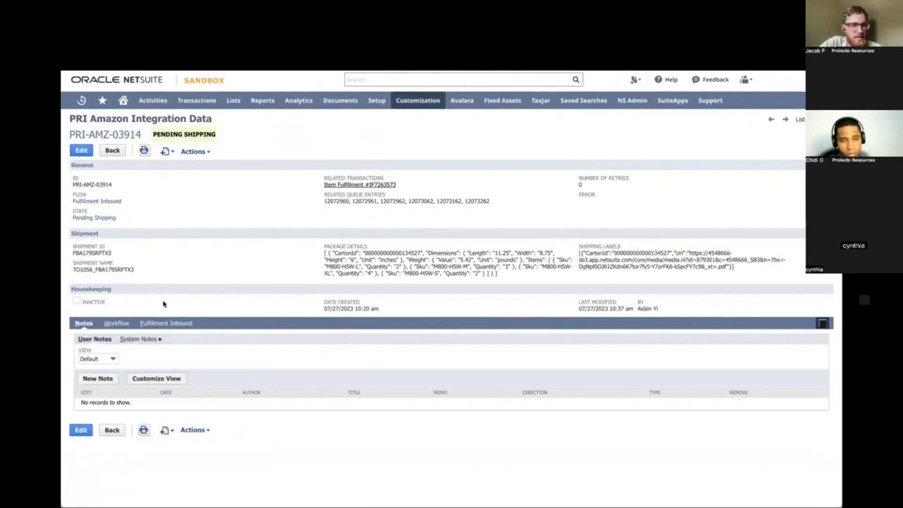
- Review the integration record's system notes, highlighting the state changes from Uploading Package Info Feed through Generating Labels to Shipping Labels Ready
{"action": "left_click", "coordinate": [131, 340]}
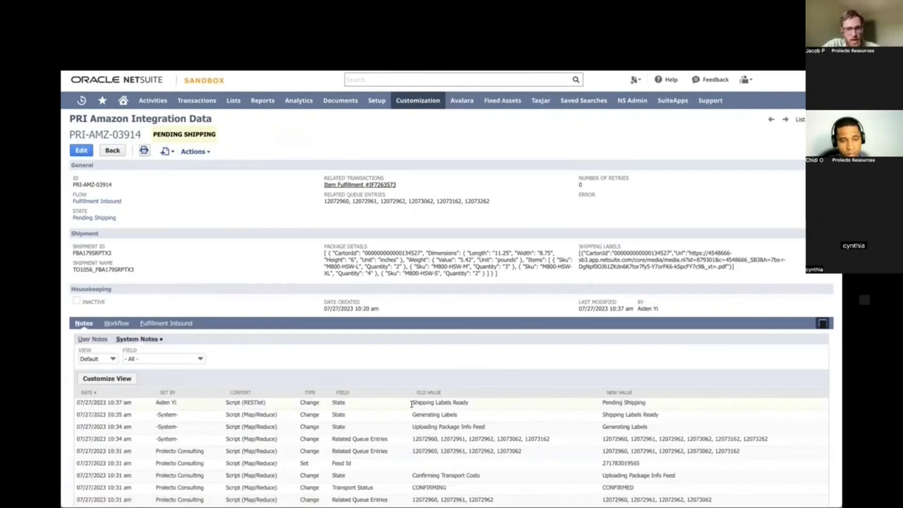
{"action": "scroll", "coordinate": [399, 419], "scroll_direction": "down", "scroll_amount": 1}
{"action": "left_click_drag", "start_coordinate": [411, 418], "coordinate": [489, 422]}
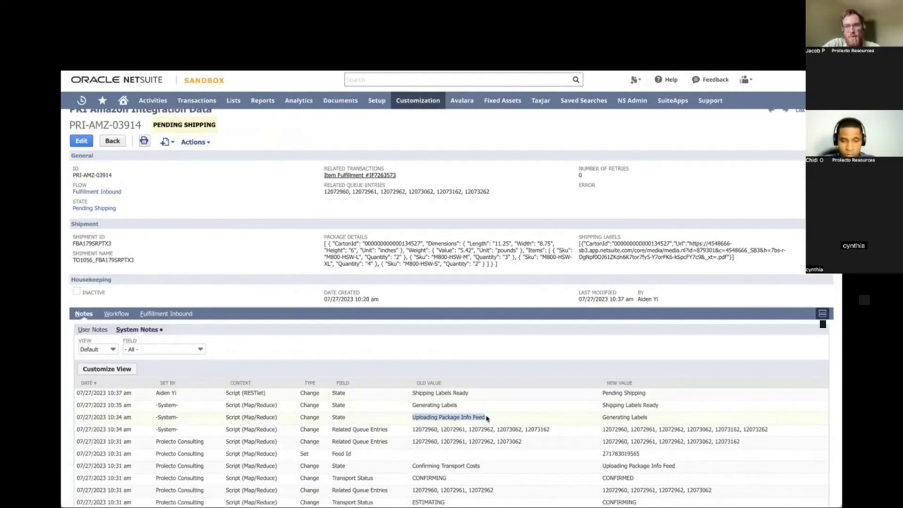
{"action": "left_click_drag", "start_coordinate": [603, 418], "coordinate": [649, 417]}
{"action": "left_click_drag", "start_coordinate": [413, 405], "coordinate": [453, 406]}
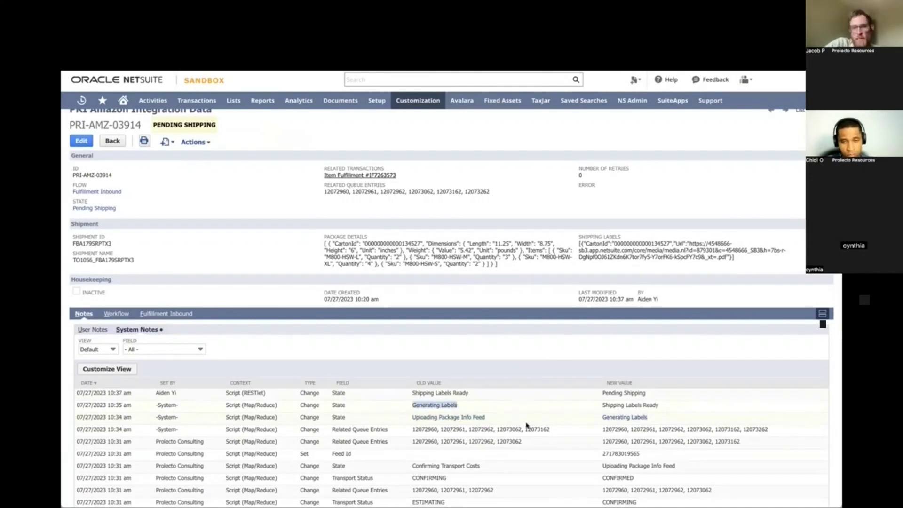
{"action": "left_click", "coordinate": [417, 405]}
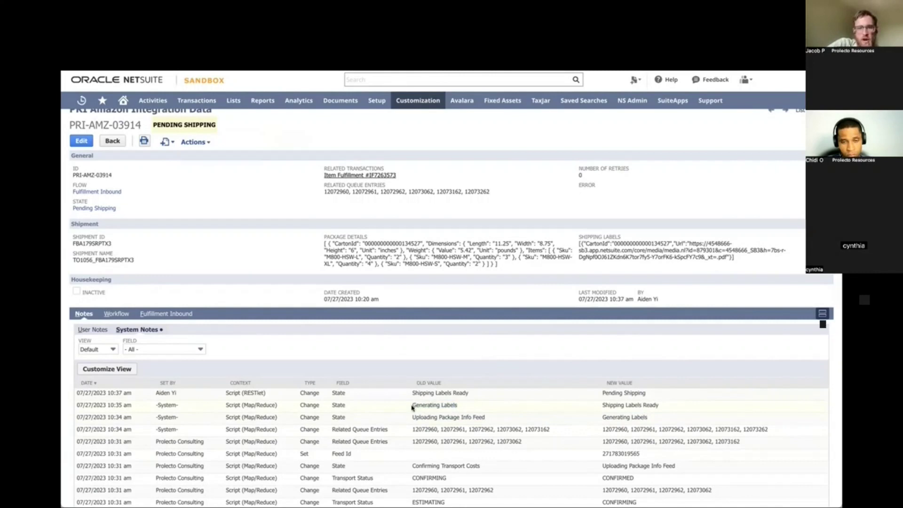
{"action": "left_click_drag", "start_coordinate": [412, 405], "coordinate": [455, 405]}
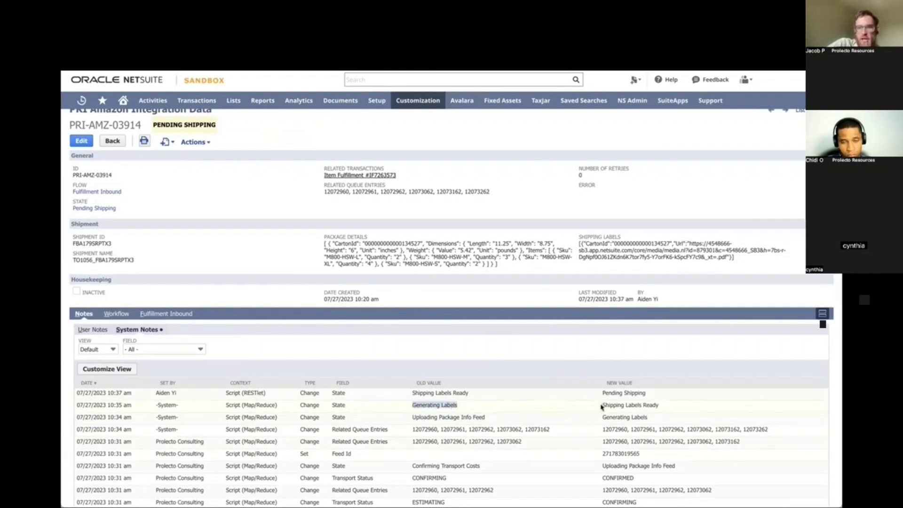
{"action": "left_click_drag", "start_coordinate": [604, 405], "coordinate": [656, 401]}
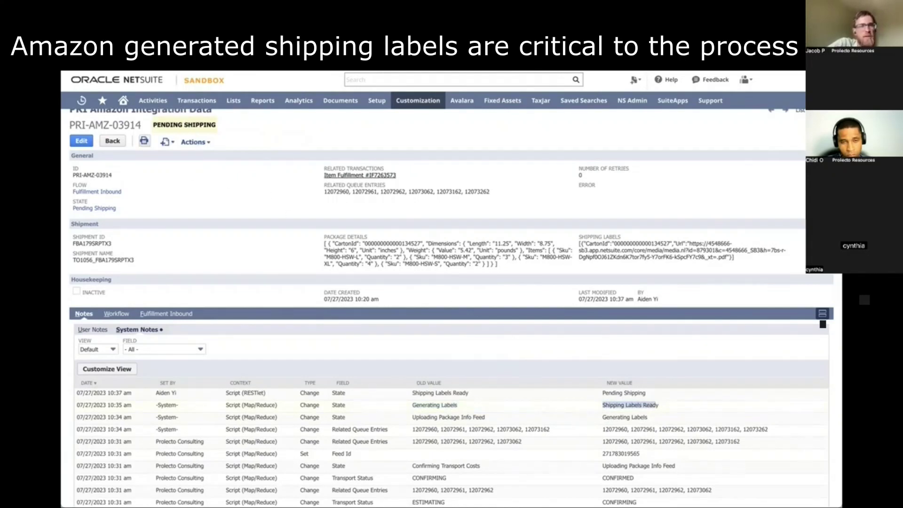
- Refresh the integration record and examine the state change from Shipping Labels Ready to Pending Shipping in its system notes
{"action": "key", "text": "F5"}
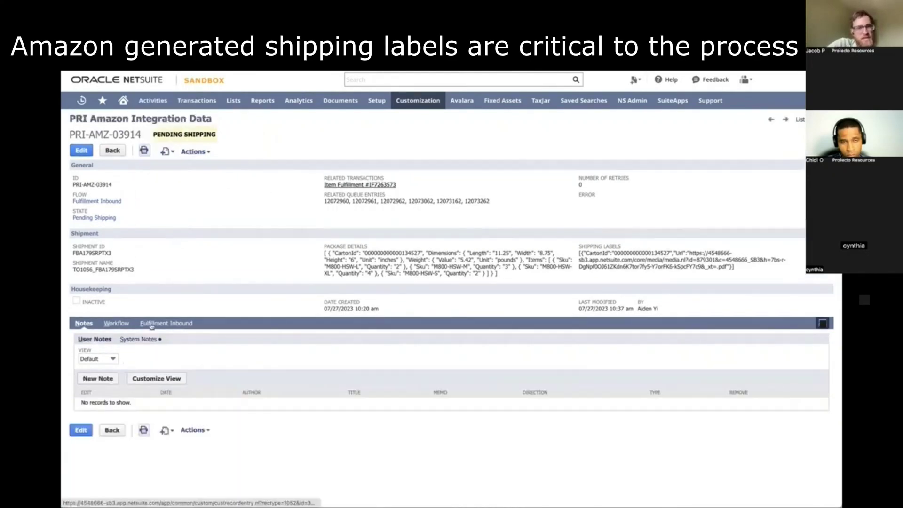
{"action": "left_click", "coordinate": [137, 339]}
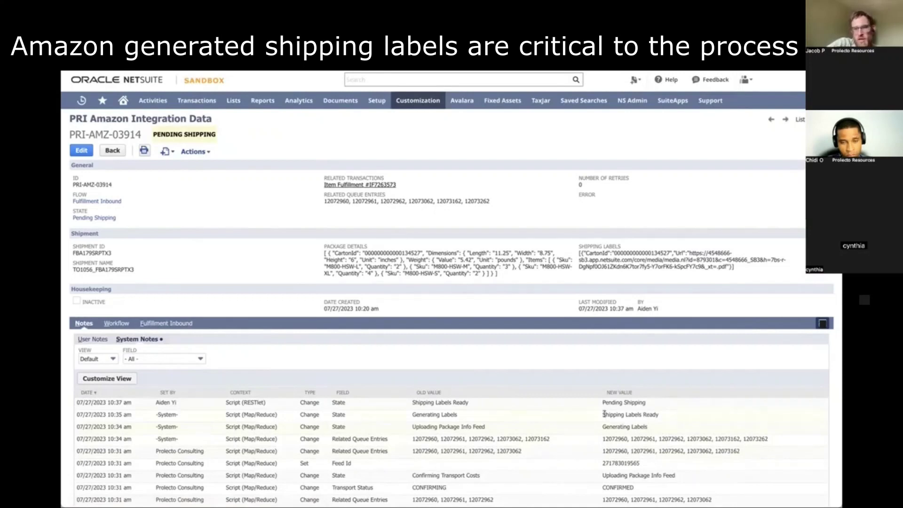
{"action": "left_click_drag", "start_coordinate": [605, 413], "coordinate": [643, 402]}
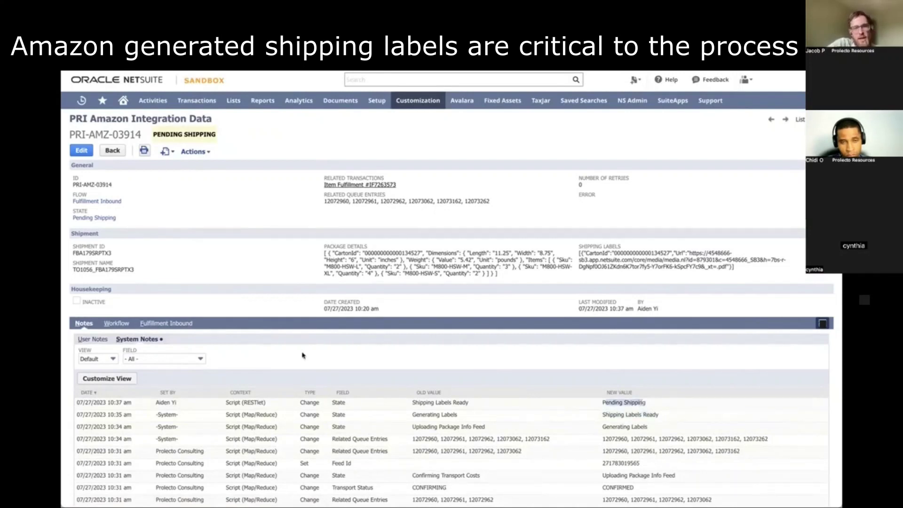
{"action": "left_click_drag", "start_coordinate": [412, 403], "coordinate": [470, 405]}
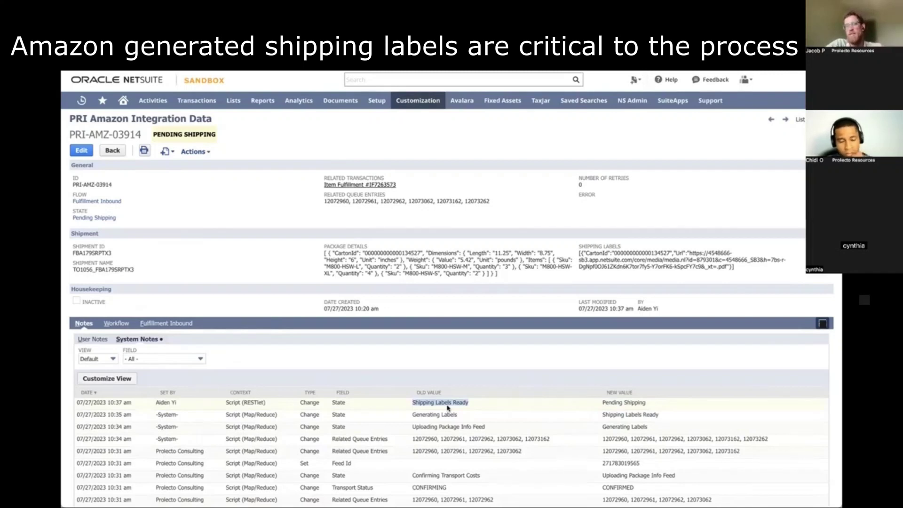
{"action": "left_click", "coordinate": [448, 408]}
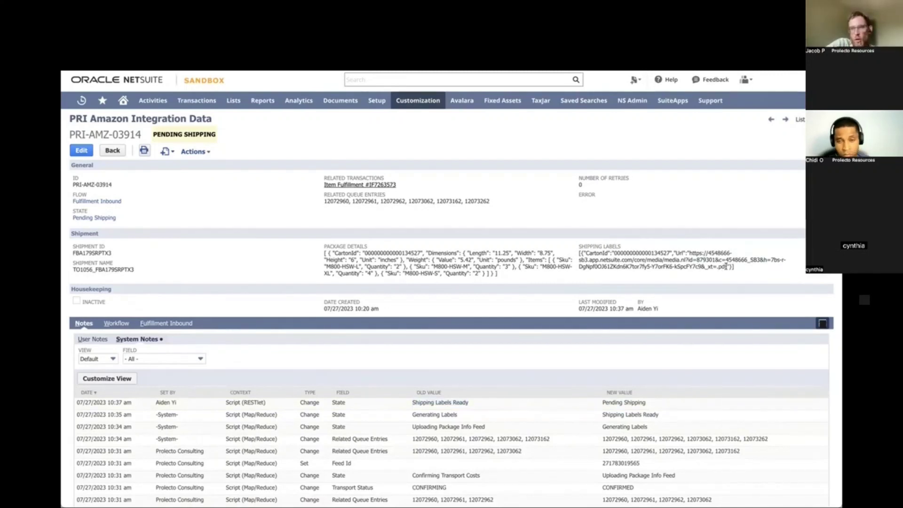
- Open the carton's shipping label PDF from the URL in the record's Shipping Labels field, inspect it, and return to the item fulfillment
{"action": "left_click_drag", "start_coordinate": [728, 267], "coordinate": [690, 254]}
{"action": "key", "text": "ctrl+c"}
{"action": "key", "text": "ctrl+t"}
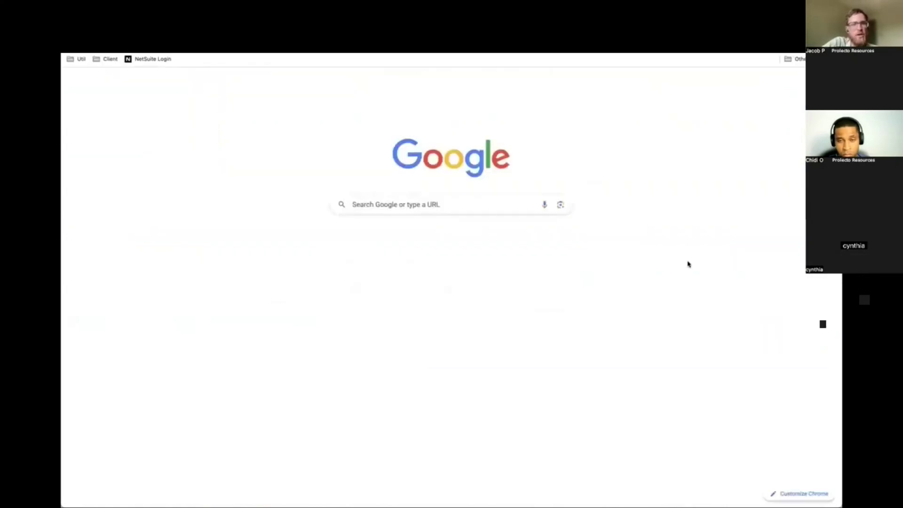
{"action": "key", "text": "ctrl+v"}
{"action": "key", "text": "Return"}
{"action": "scroll", "coordinate": [496, 249], "scroll_direction": "down", "scroll_amount": 1}
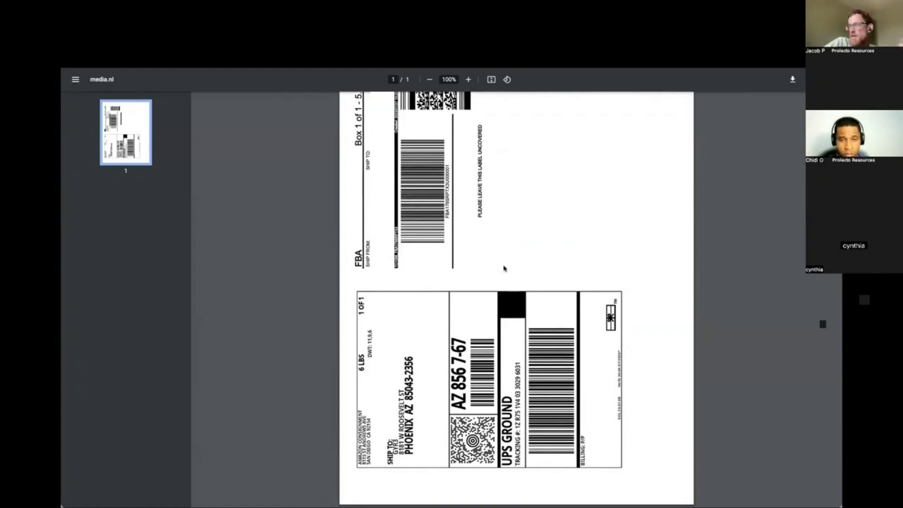
{"action": "key", "text": "ctrl+shift+Tab"}
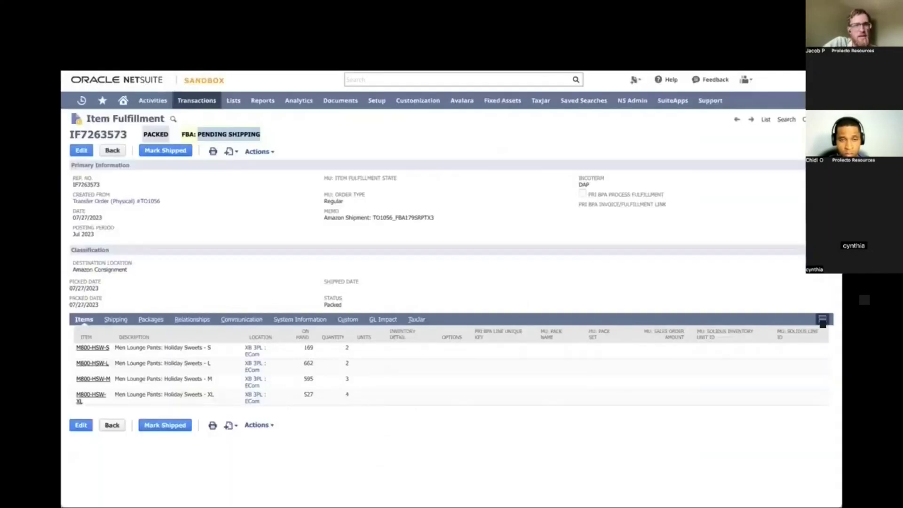
- Return to the Amazon integration record and highlight the Pending Shipping state change in the system notes and the Shipping Labels field's contents
{"action": "key", "text": "ctrl+Tab"}
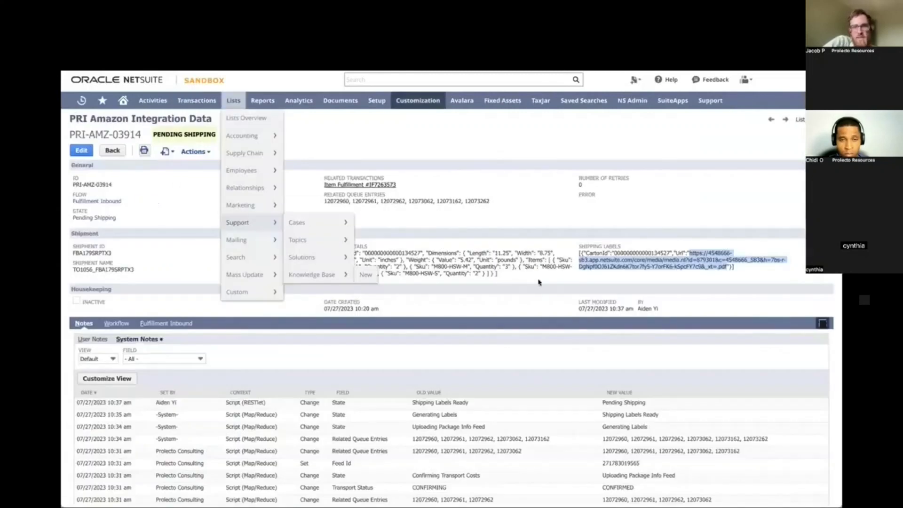
{"action": "left_click", "coordinate": [631, 258]}
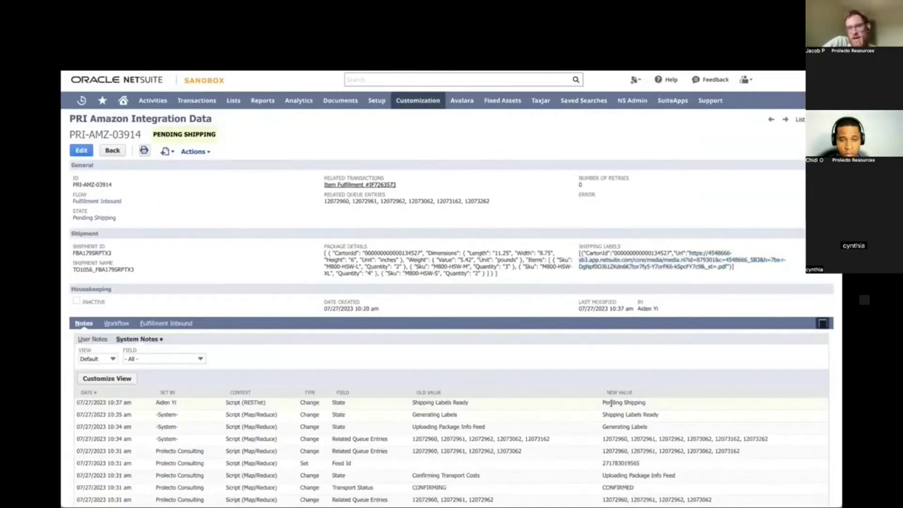
{"action": "left_click_drag", "start_coordinate": [603, 403], "coordinate": [646, 403]}
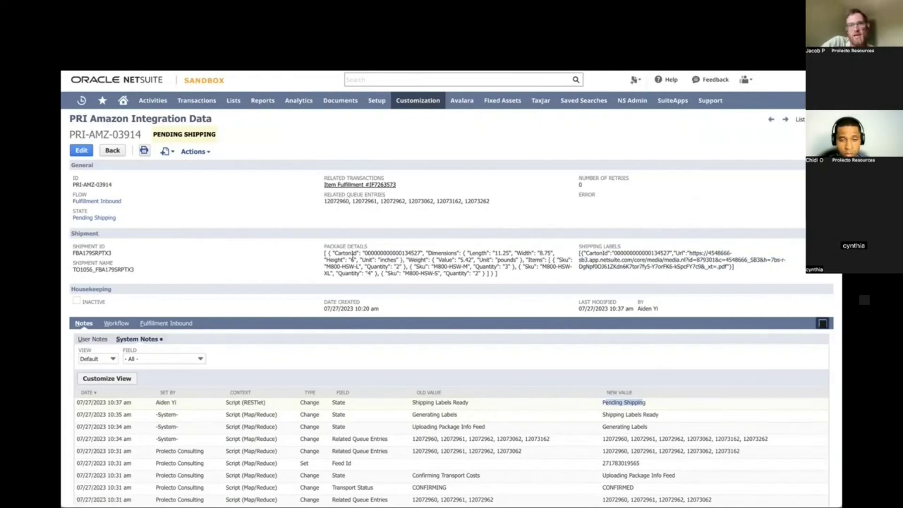
{"action": "left_click_drag", "start_coordinate": [584, 254], "coordinate": [658, 259]}
{"action": "left_click", "coordinate": [658, 260]}
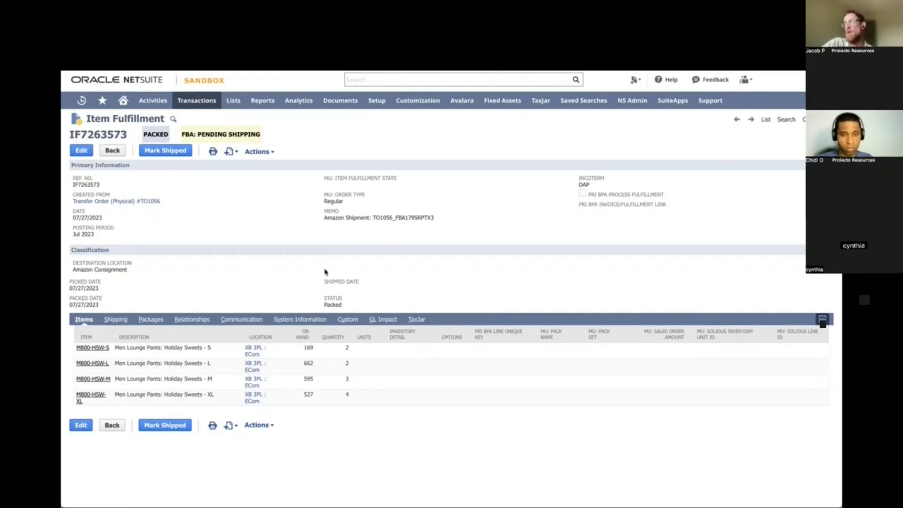
- Recheck the Amazon integration record, and switch to the Google Slides presentation to show the Process Overview diagram
{"action": "key", "text": "ctrl+Tab"}
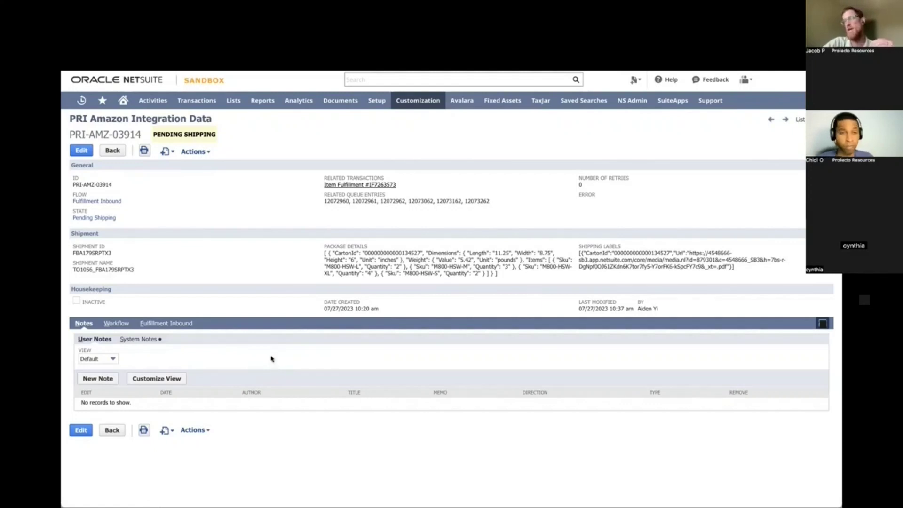
{"action": "left_click", "coordinate": [409, 66]}
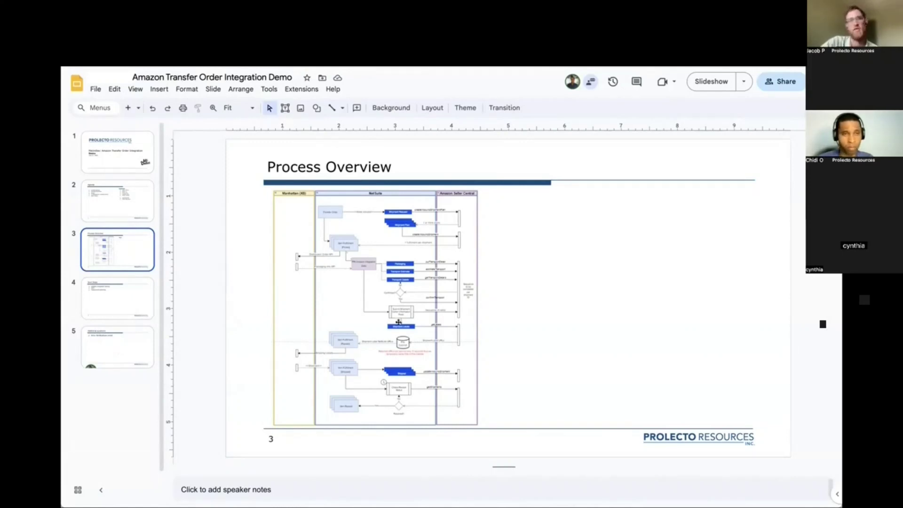
- Switch back to NetSuite's shipped item fulfillment marked FBA: Transfer Completed, show its package tracking numbers, and highlight its Shipped status
{"action": "key", "text": "alt+Tab"}
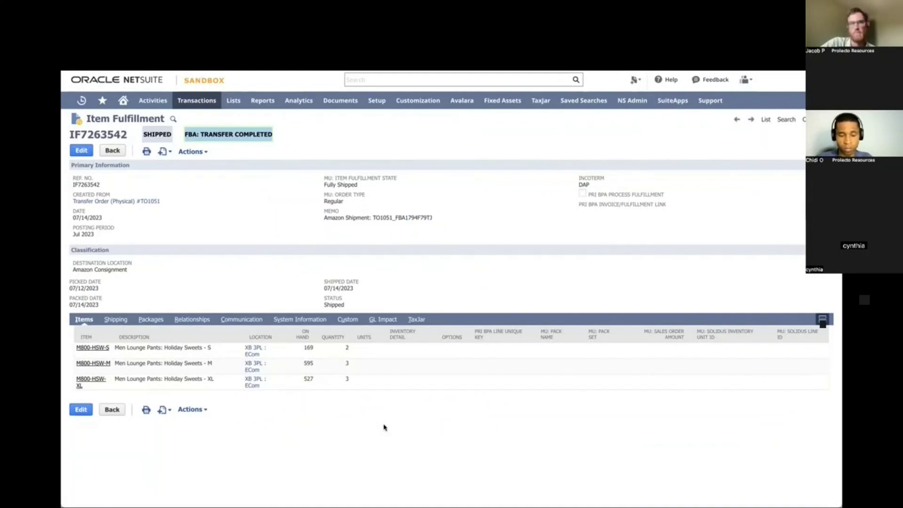
{"action": "left_click", "coordinate": [151, 320]}
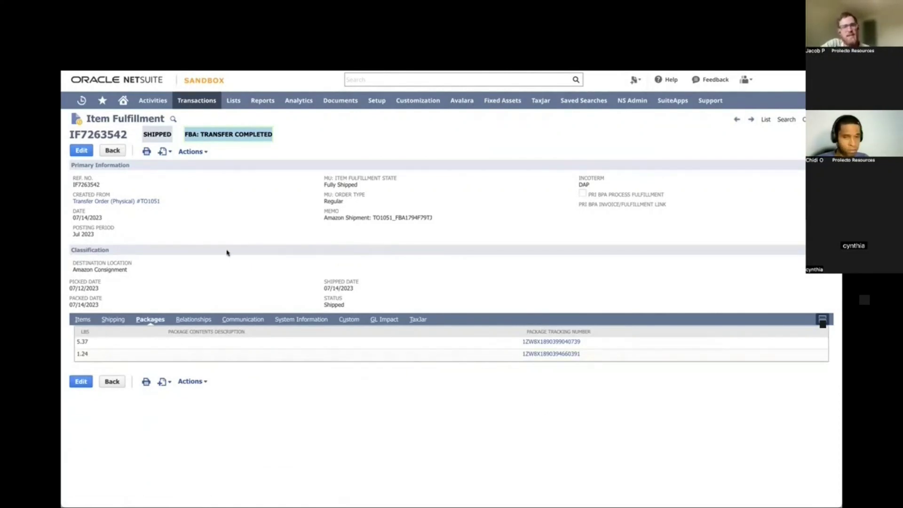
{"action": "mouse_move", "coordinate": [196, 101]}
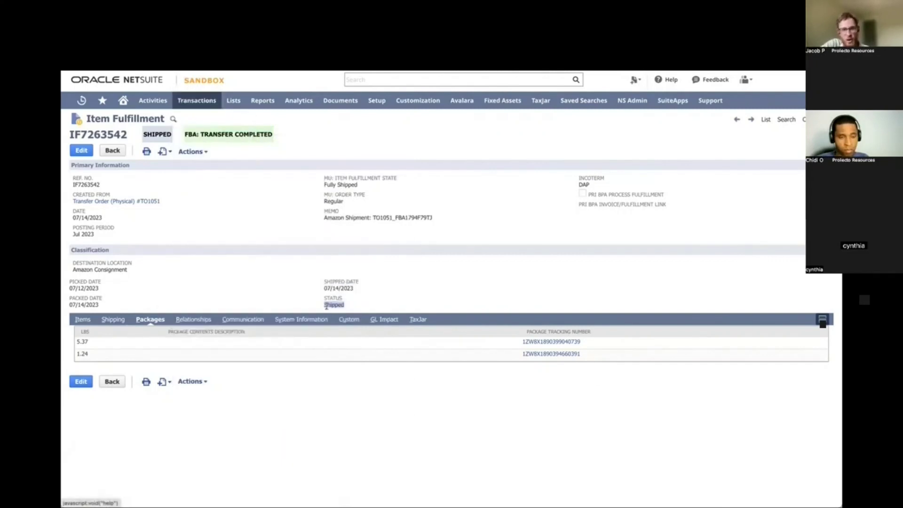
{"action": "double_click", "coordinate": [331, 305]}
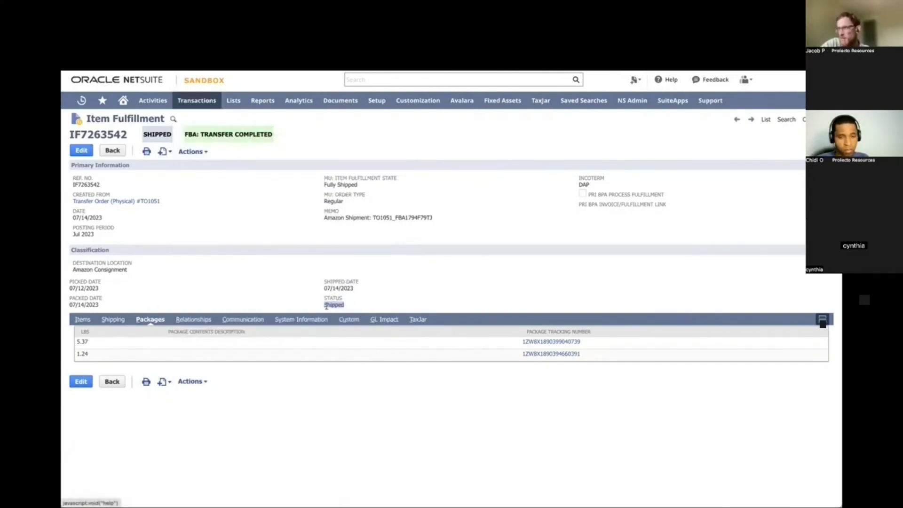